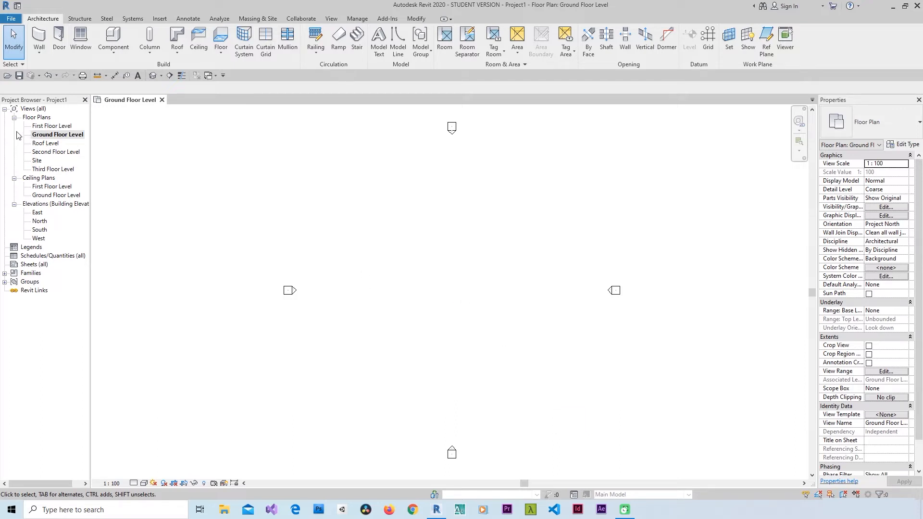
pyautogui.click(53, 135)
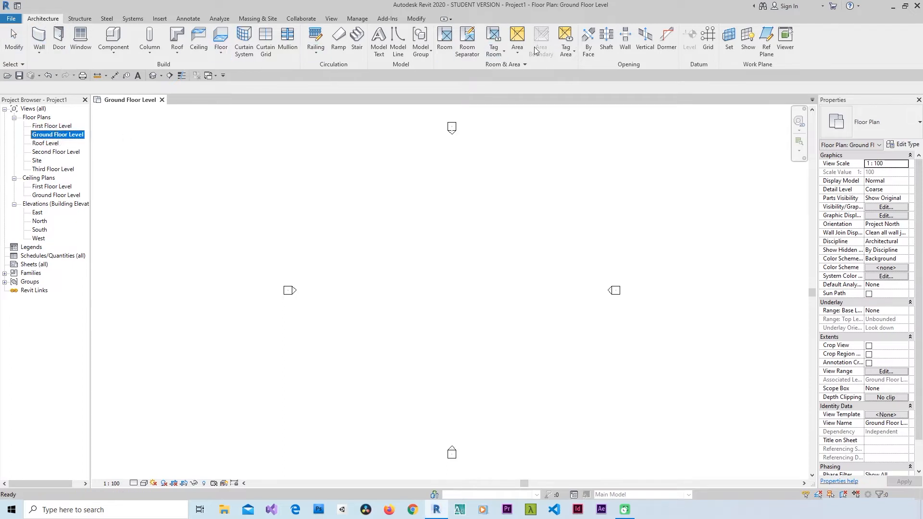
pyautogui.click(707, 39)
pyautogui.press('Escape')
pyautogui.press('Escape')
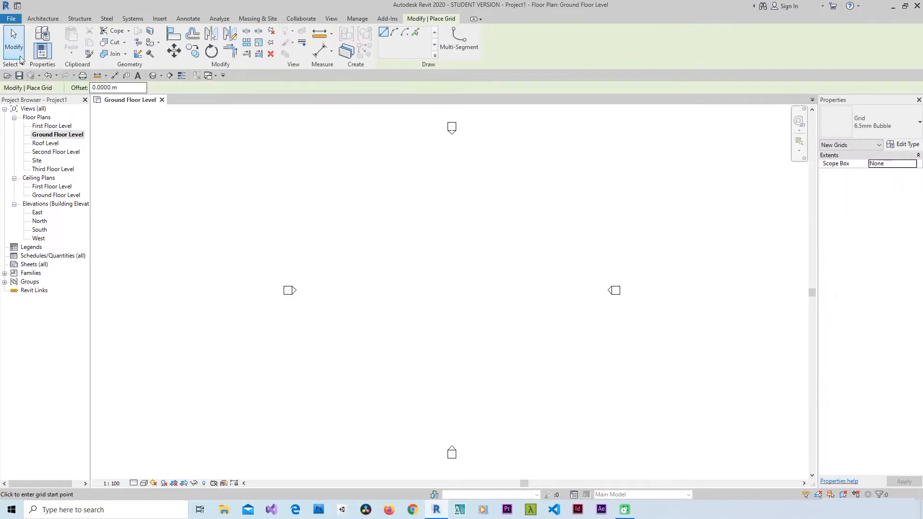
# Draw the first vertical grid line top to bottom on the Ground Floor Level plan, just inside the west elevation marker.
pyautogui.press('g')
pyautogui.press('r')
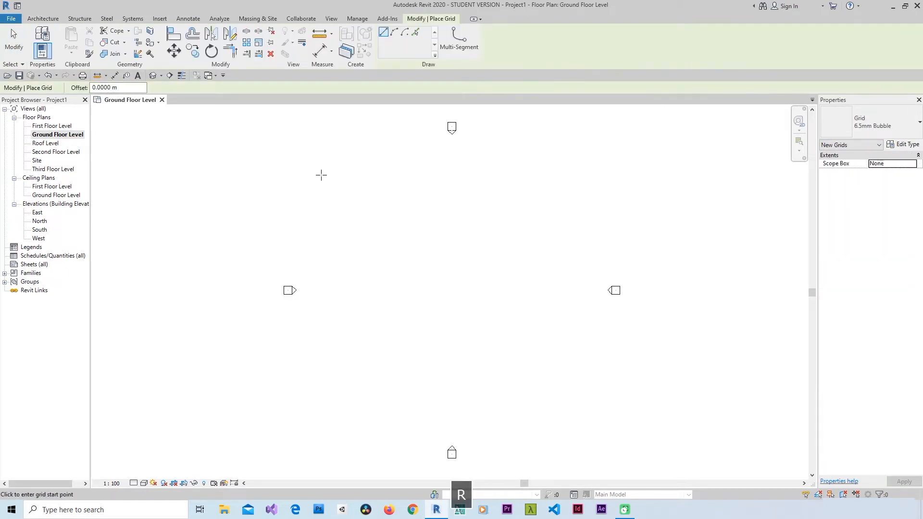
pyautogui.click(350, 176)
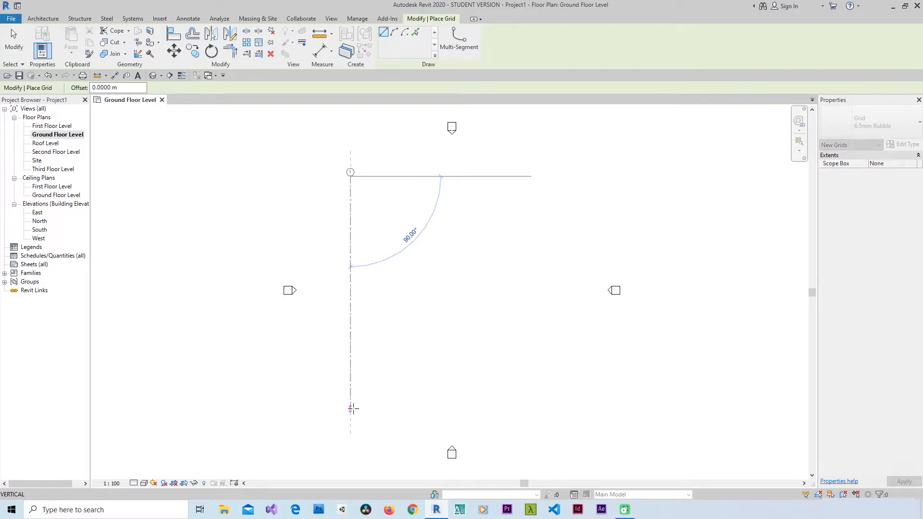
pyautogui.click(352, 410)
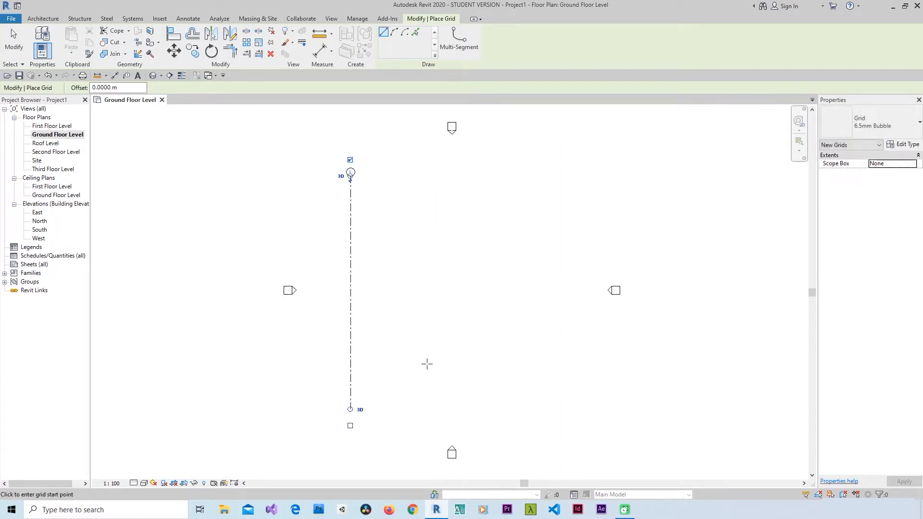
pyautogui.scroll(5, 343, 168)
pyautogui.scroll(4, 354, 170)
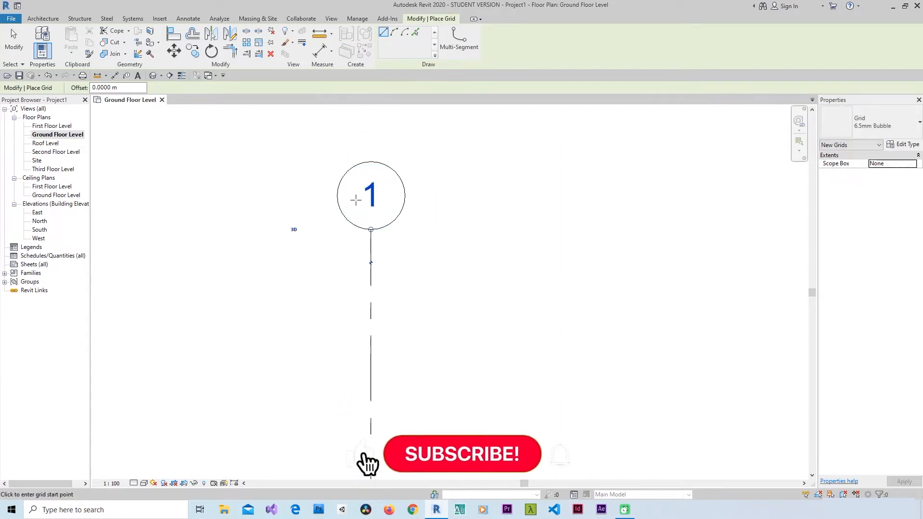
pyautogui.scroll(-5, 364, 199)
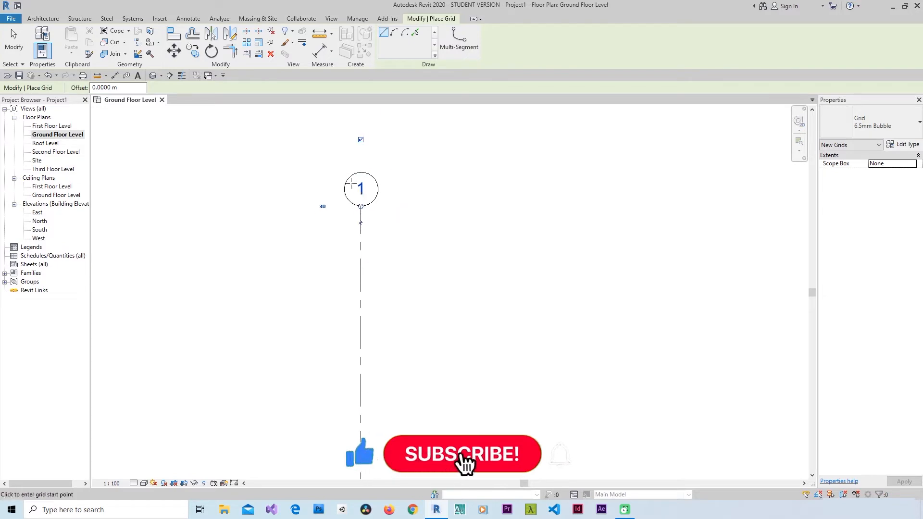
# Draw a second vertical grid line about 8.1 m to the right of grid 1, with both ends aligned to it.
pyautogui.click(448, 191)
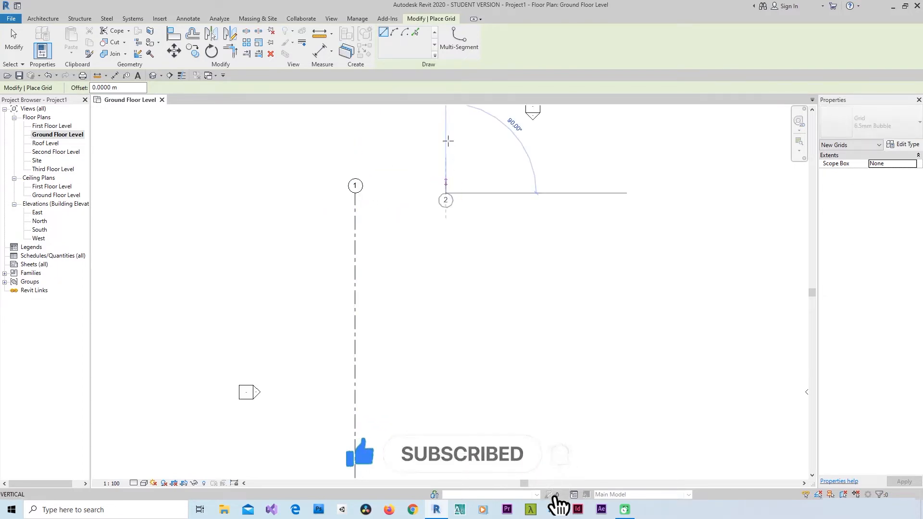
pyautogui.scroll(-3, 445, 189)
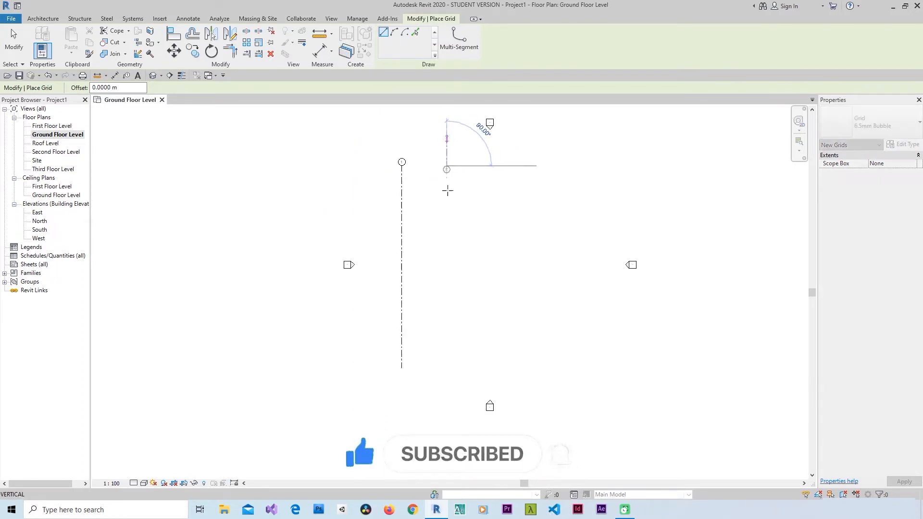
pyautogui.click(447, 368)
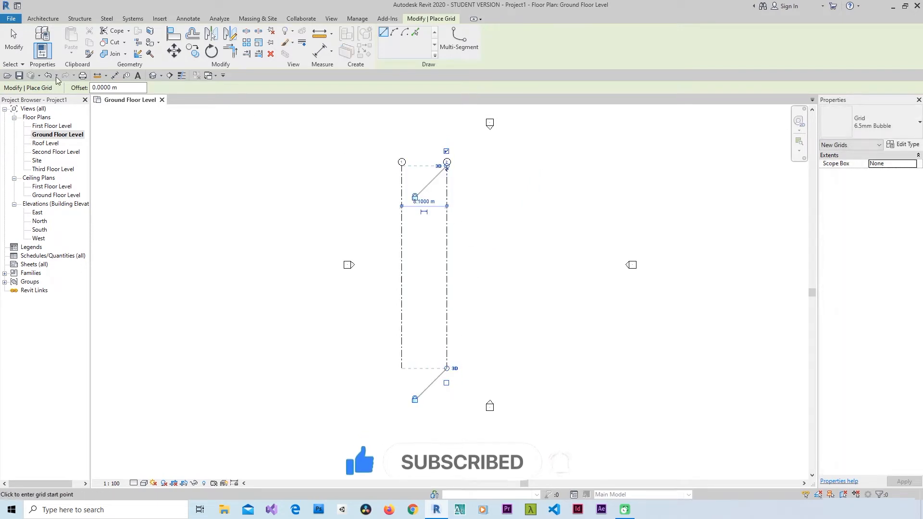
# Create a third vertical grid line by picking grid 2 with an offset of 5 m to the right.
pyautogui.click(415, 33)
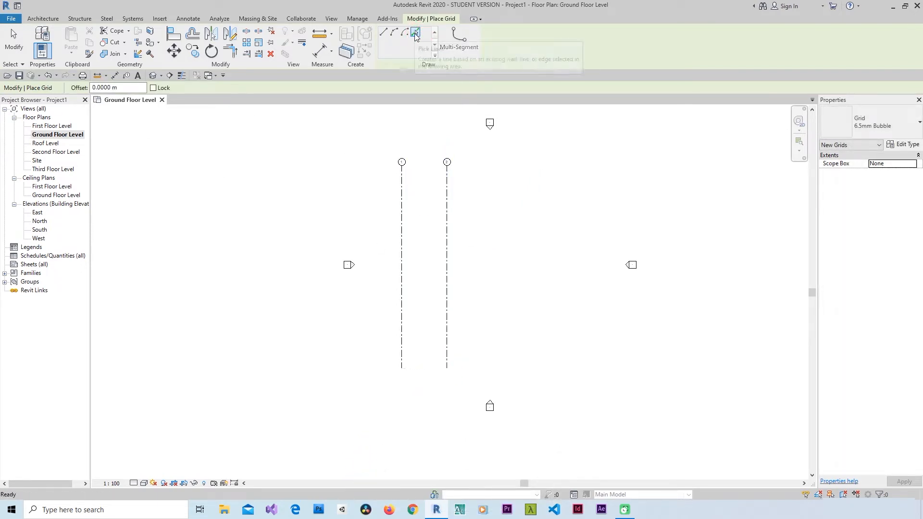
pyautogui.click(118, 88)
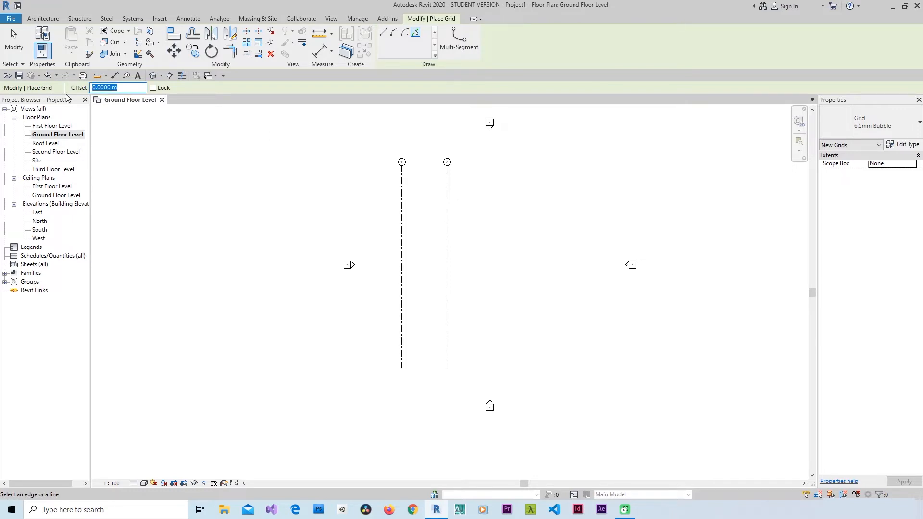
pyautogui.write('5')
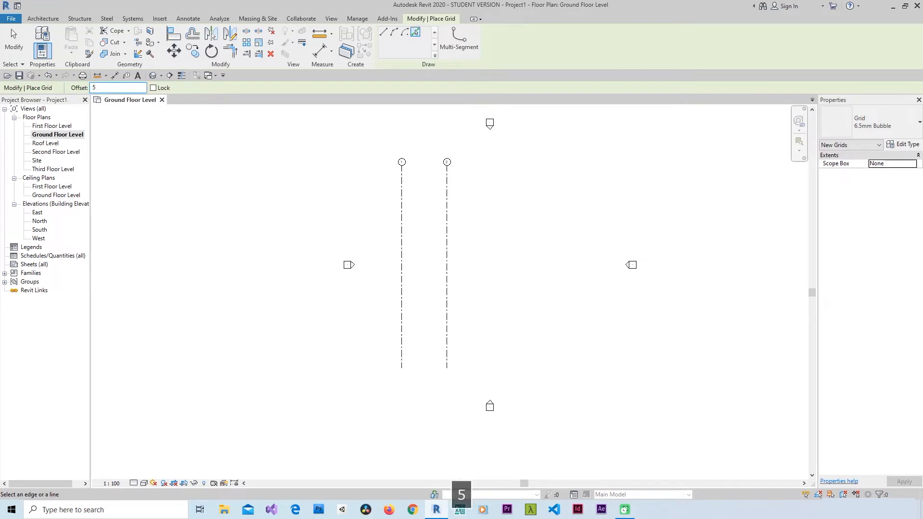
pyautogui.press('Return')
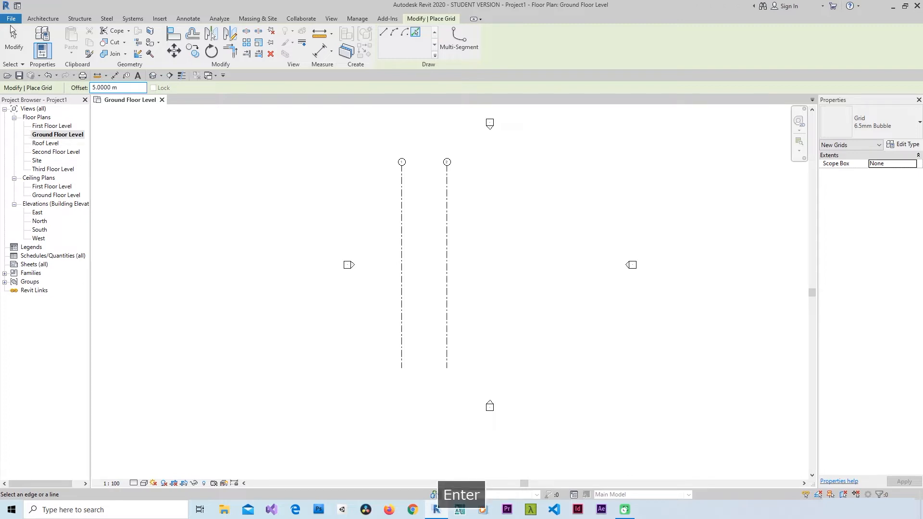
pyautogui.click(449, 219)
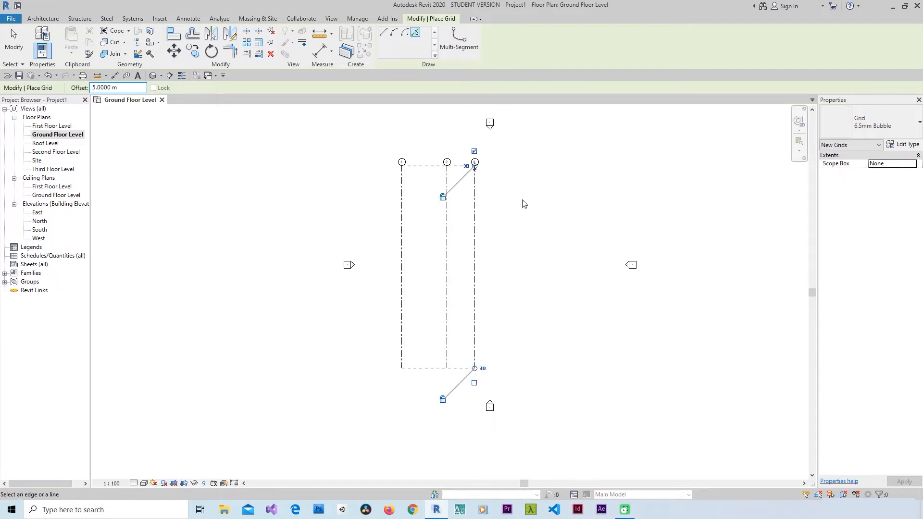
# Create a fourth vertical grid line by picking grid 3 with an offset of 7 m to the right.
pyautogui.click(113, 88)
pyautogui.write('7')
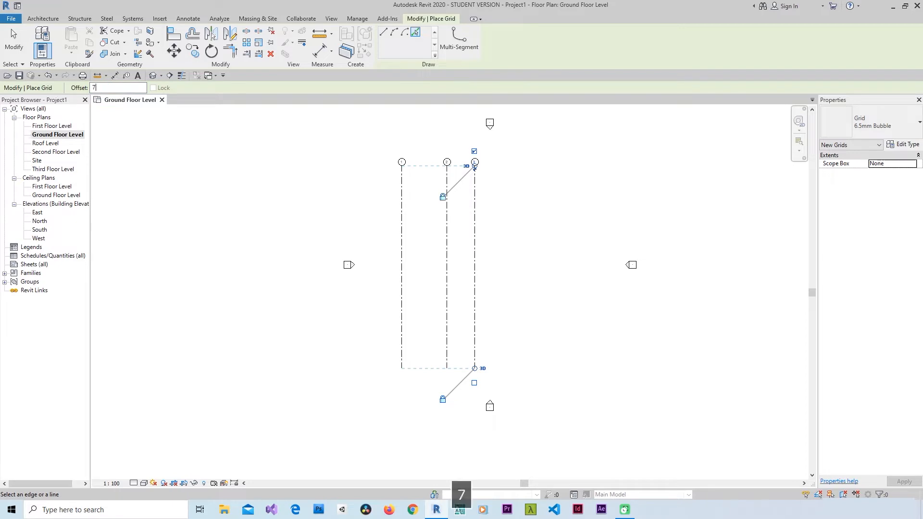
pyautogui.press('Return')
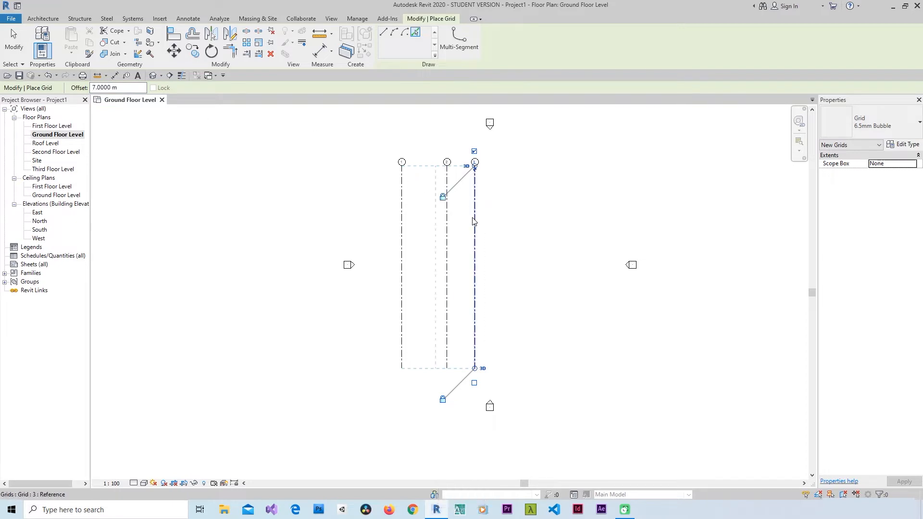
pyautogui.scroll(3, 496, 151)
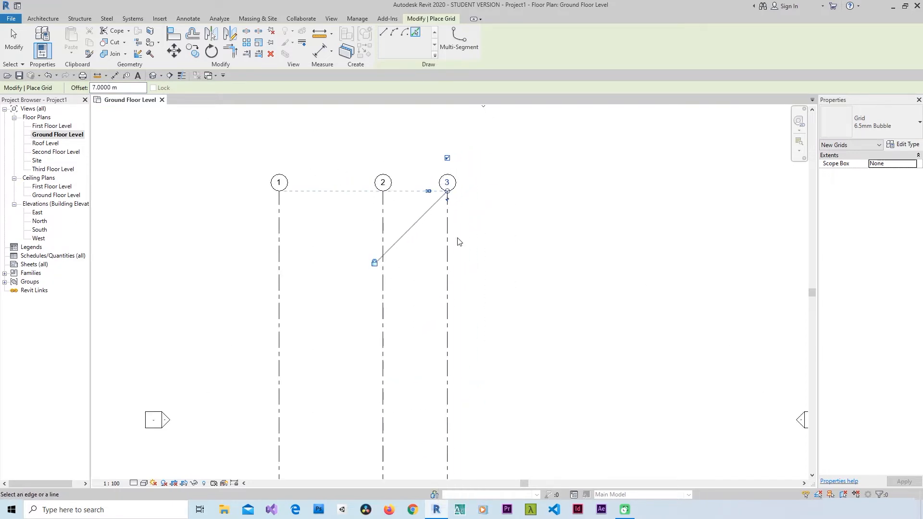
pyautogui.click(448, 243)
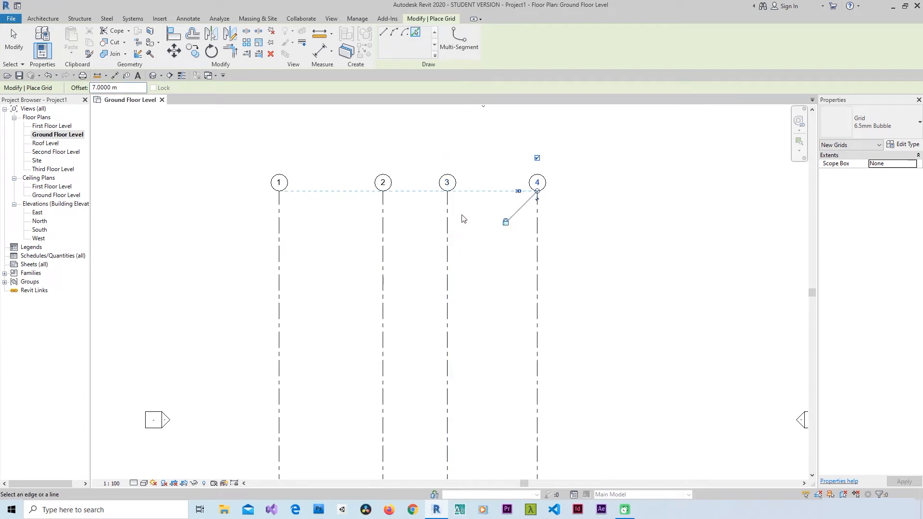
# Create a fifth vertical grid line offset 3 m to the right of grid 4 and finish placing grids.
pyautogui.scroll(-3, 463, 216)
pyautogui.click(118, 88)
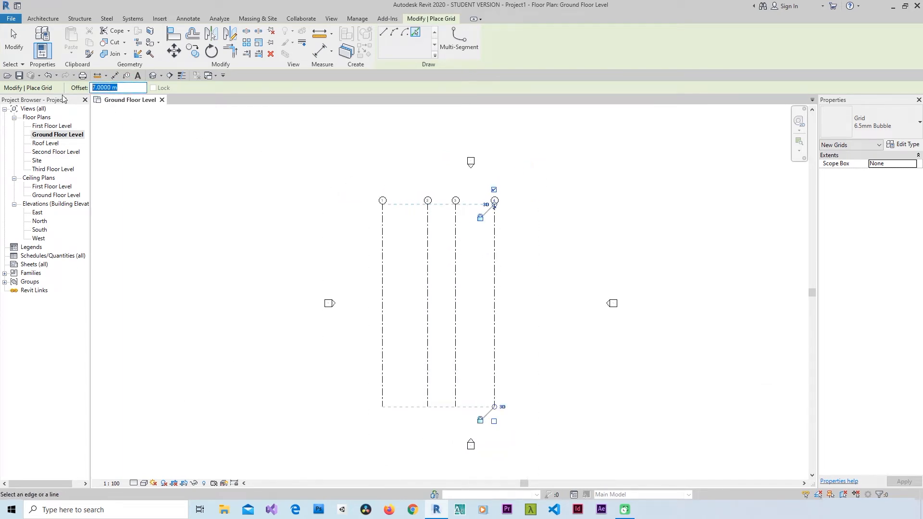
pyautogui.write('3')
pyautogui.press('Return')
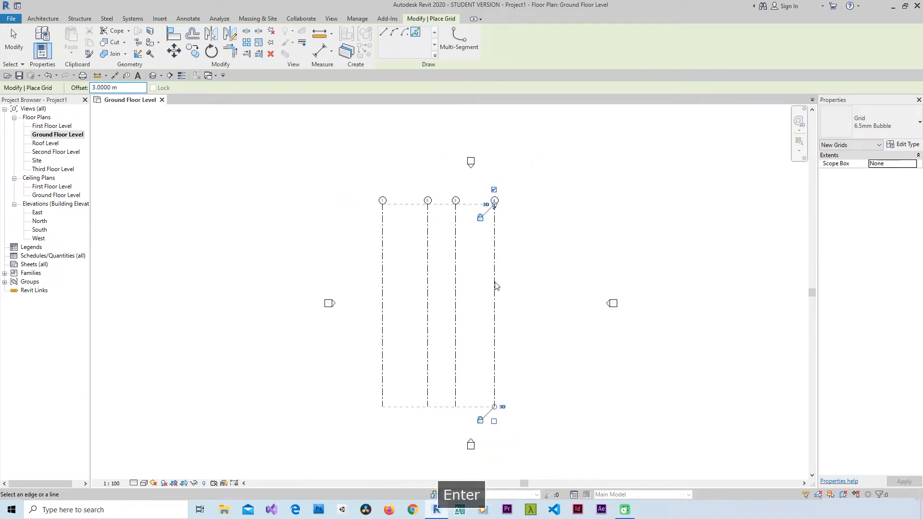
pyautogui.scroll(2, 496, 285)
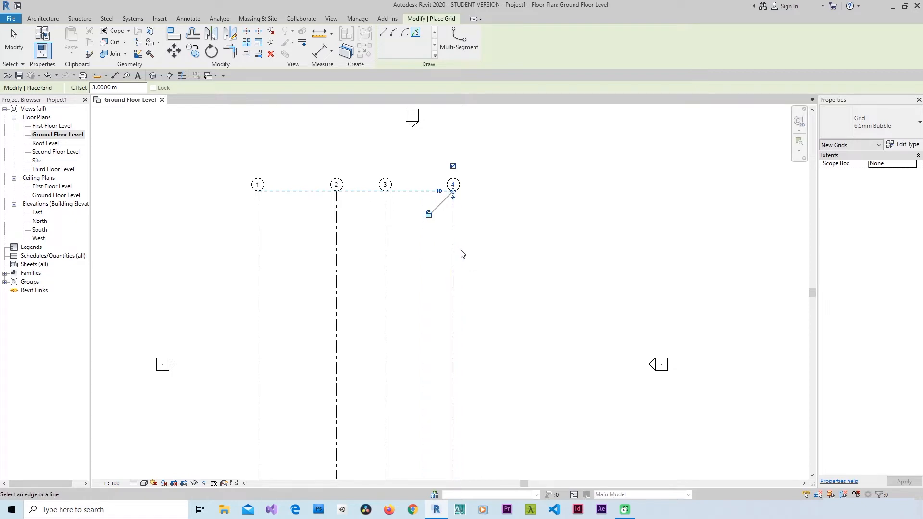
pyautogui.click(456, 252)
pyautogui.scroll(-3, 529, 154)
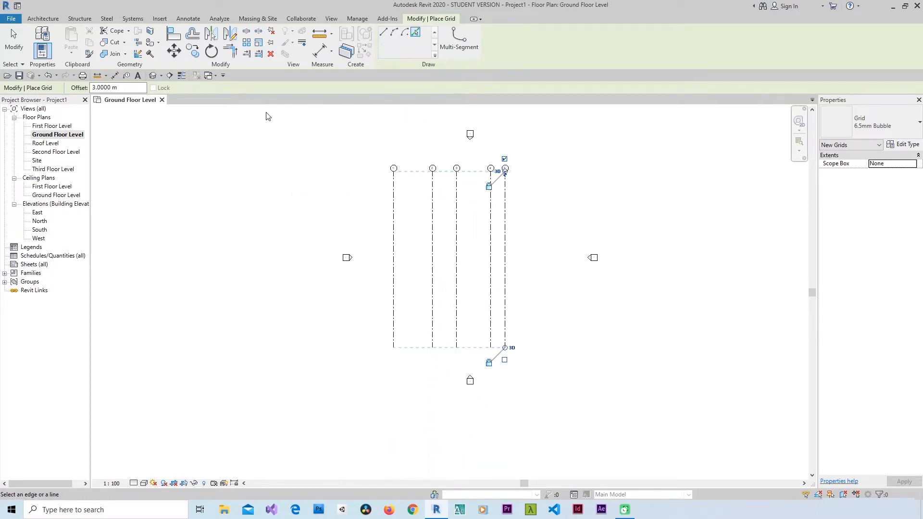
pyautogui.click(14, 42)
# Draw a horizontal grid line from left to right across all five vertical grids, just below their bubbles.
pyautogui.scroll(3, 471, 165)
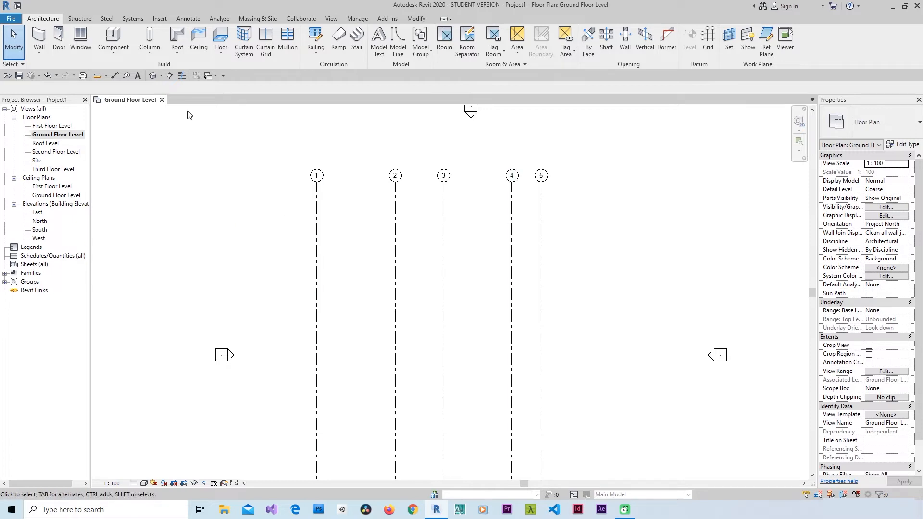
pyautogui.click(707, 40)
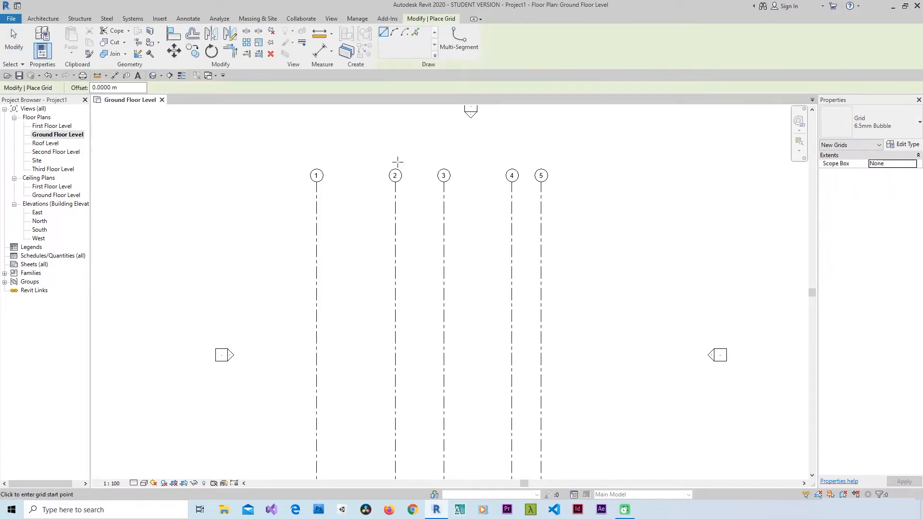
pyautogui.click(268, 217)
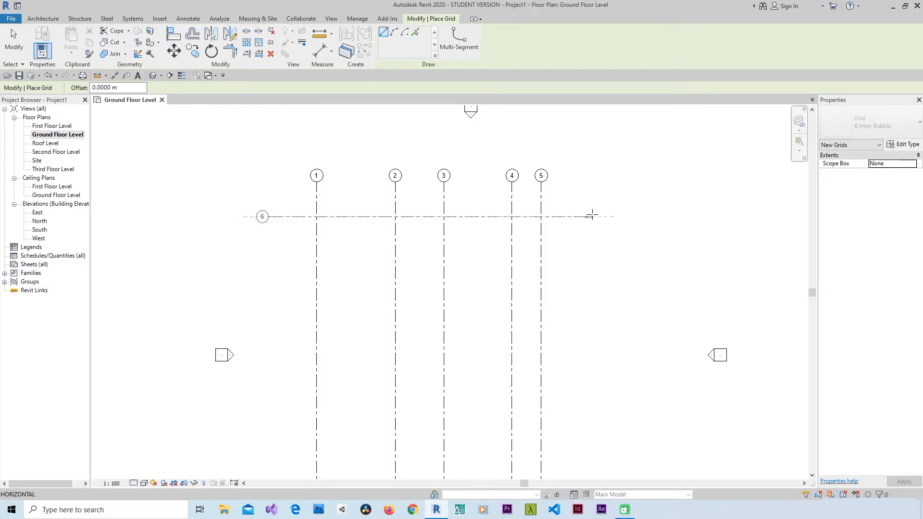
pyautogui.click(626, 216)
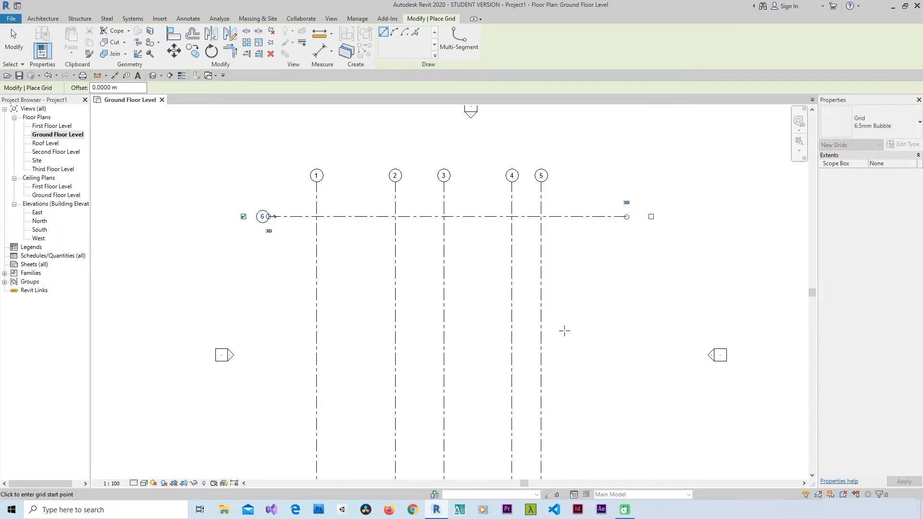
pyautogui.scroll(3, 263, 229)
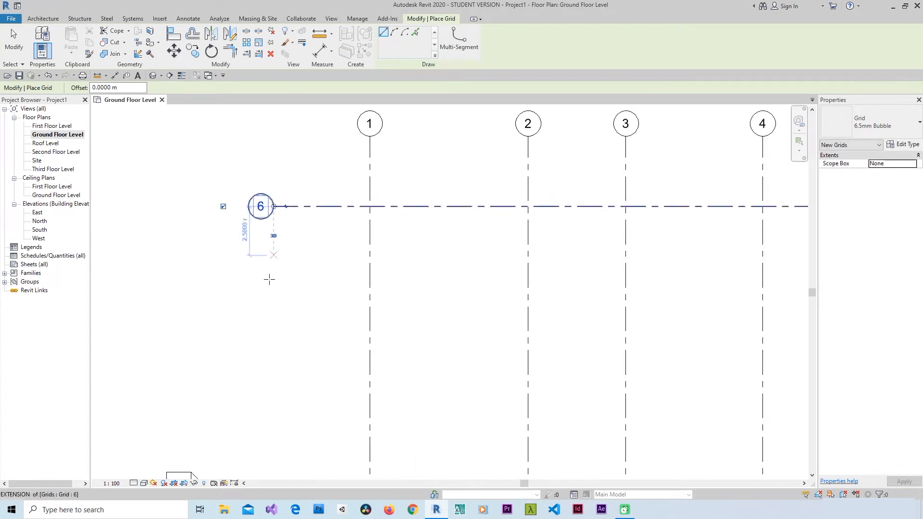
pyautogui.press('Escape')
pyautogui.press('Escape')
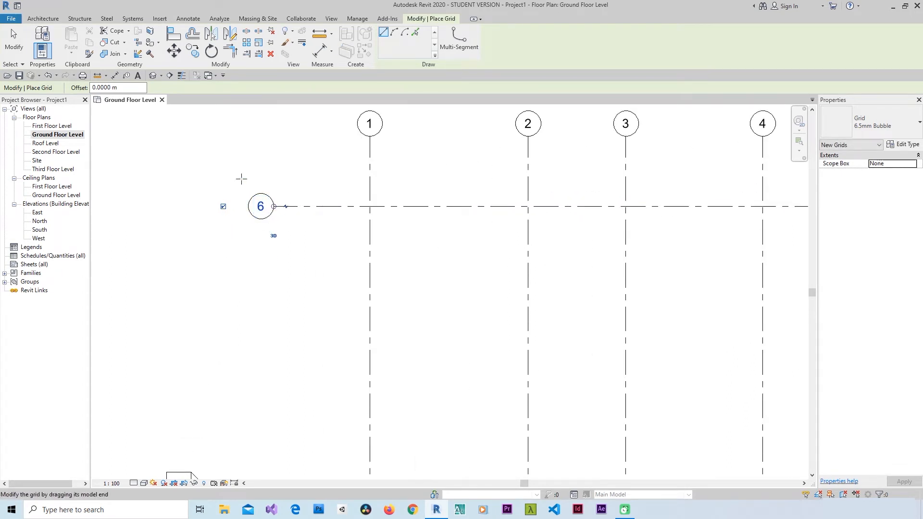
# Rename the horizontal grid line to A.
pyautogui.click(254, 208)
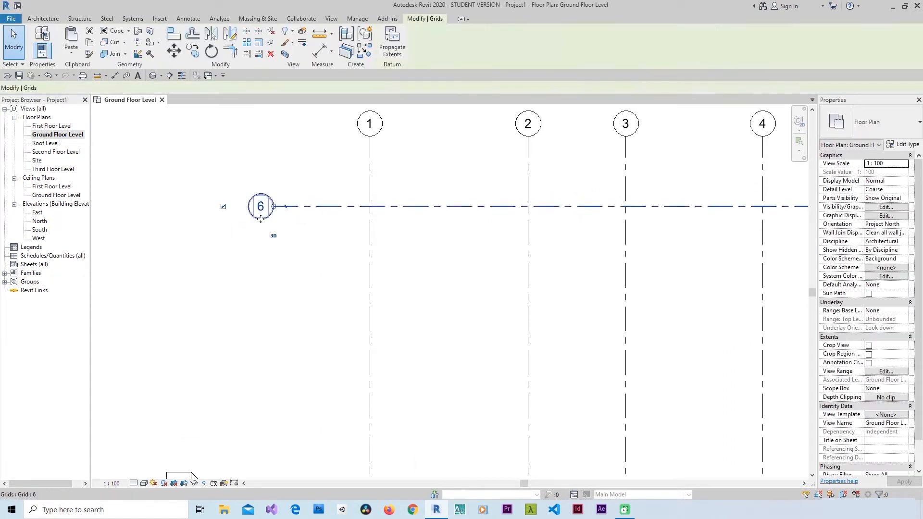
pyautogui.click(254, 211)
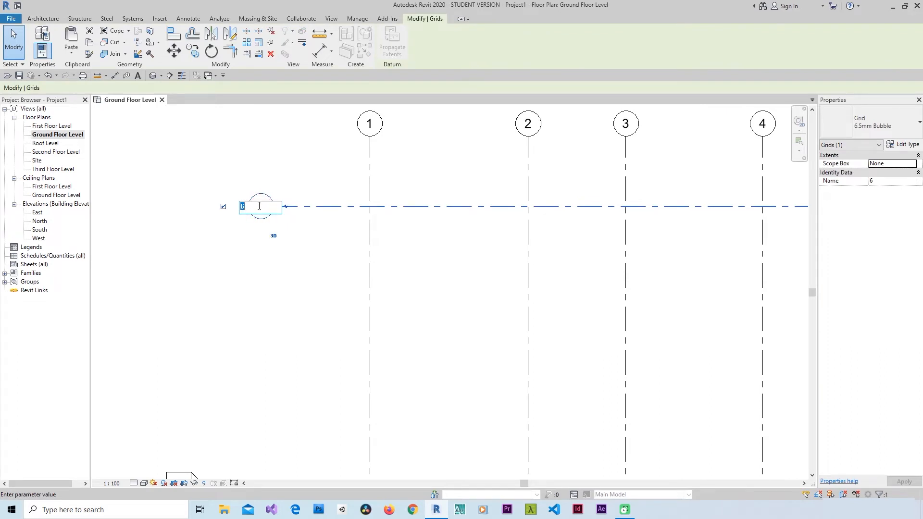
pyautogui.write('A')
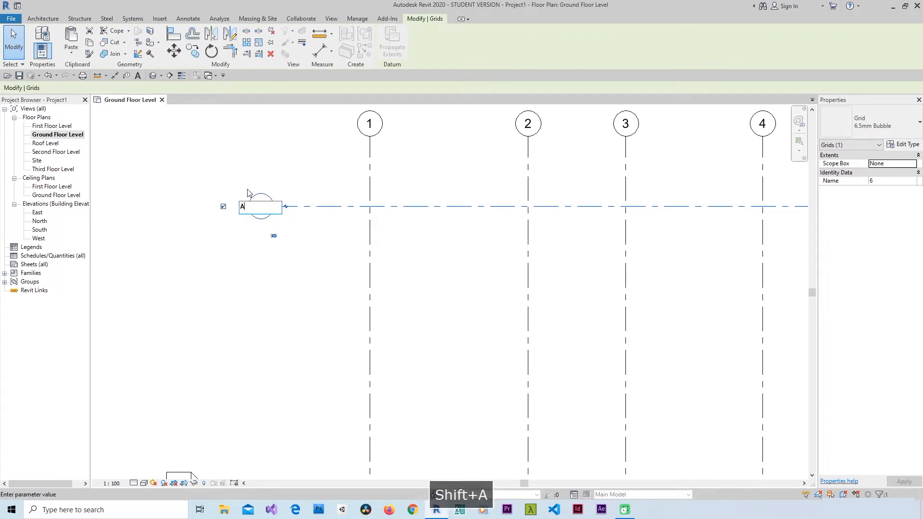
pyautogui.click(245, 174)
pyautogui.scroll(-2, 254, 175)
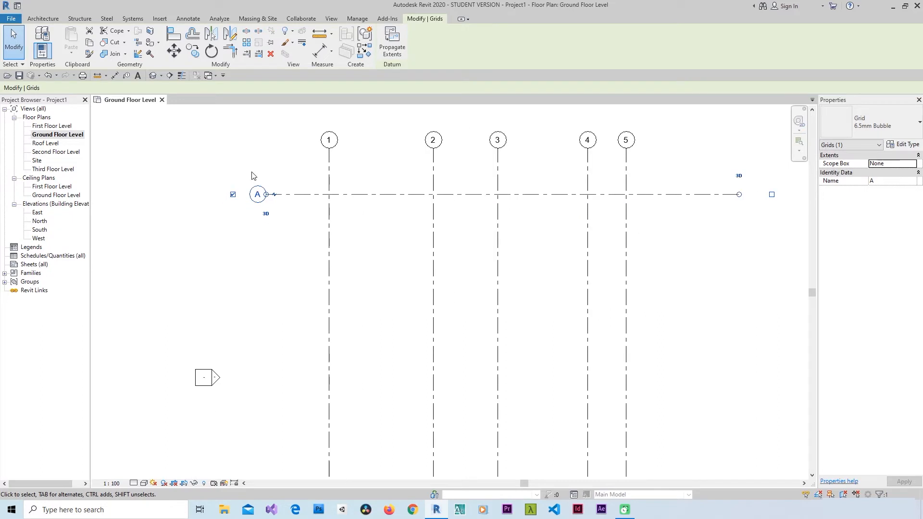
pyautogui.click(252, 177)
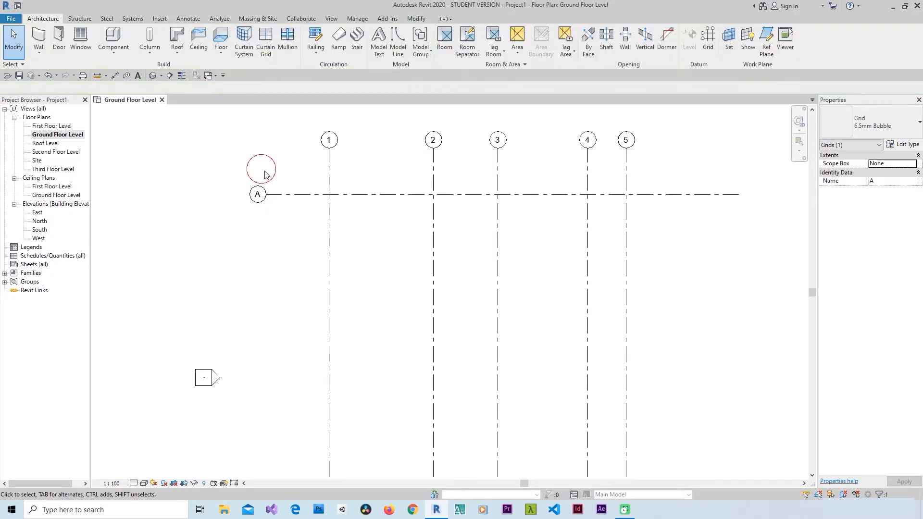
# Create two more horizontal grid lines below grid A, each offset 5 m from the one above, and finish placing grids.
pyautogui.click(707, 37)
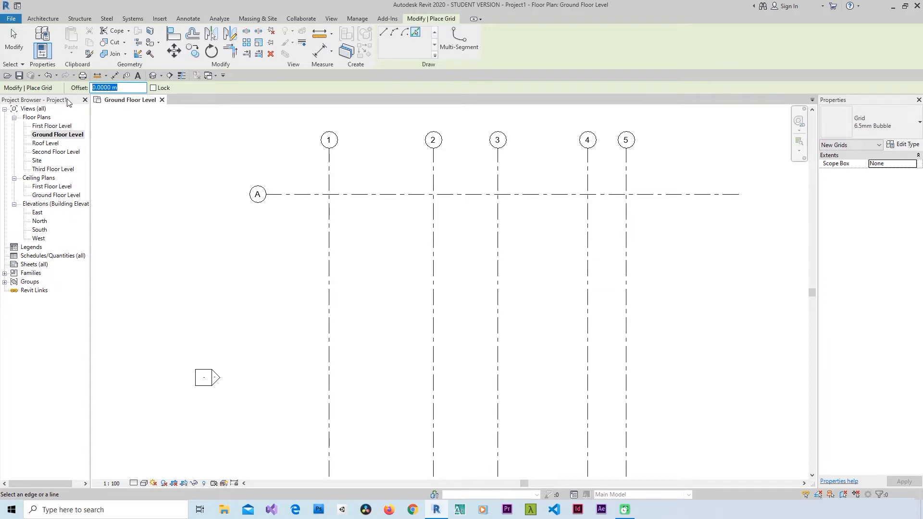
pyautogui.write('5')
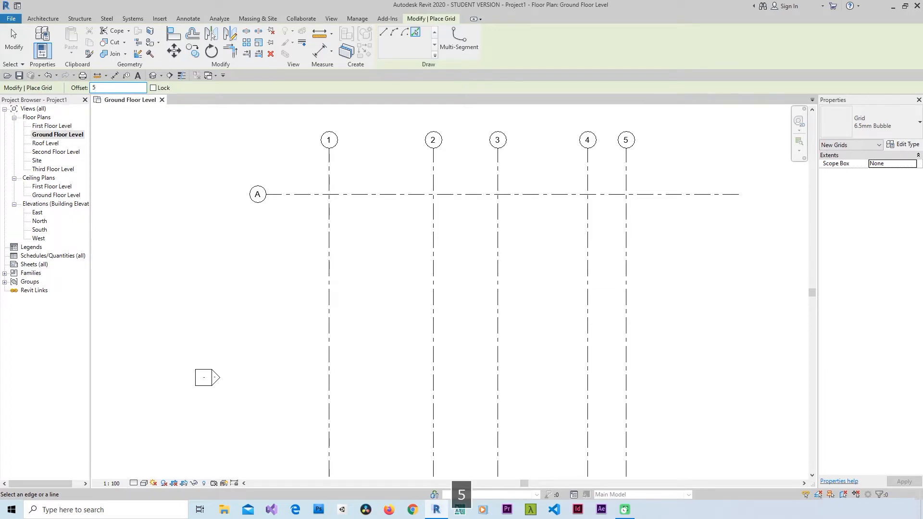
pyautogui.press('Return')
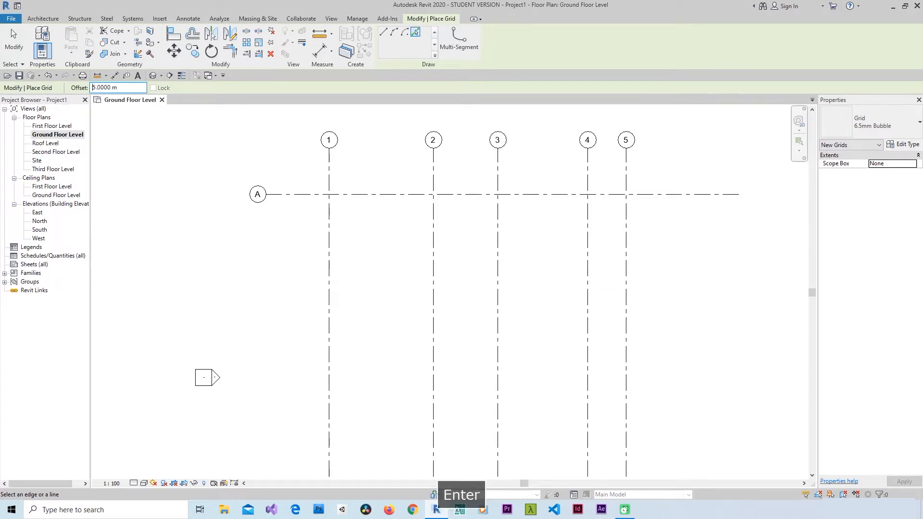
pyautogui.click(301, 197)
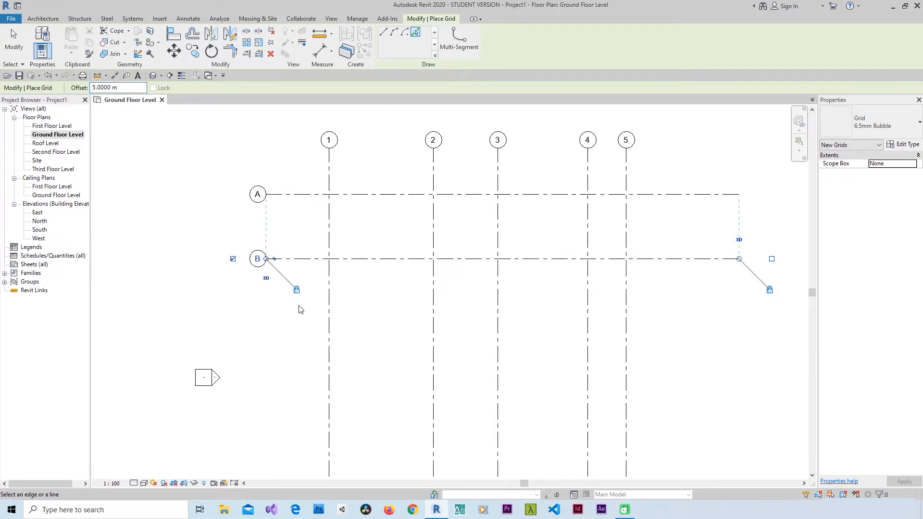
pyautogui.click(303, 262)
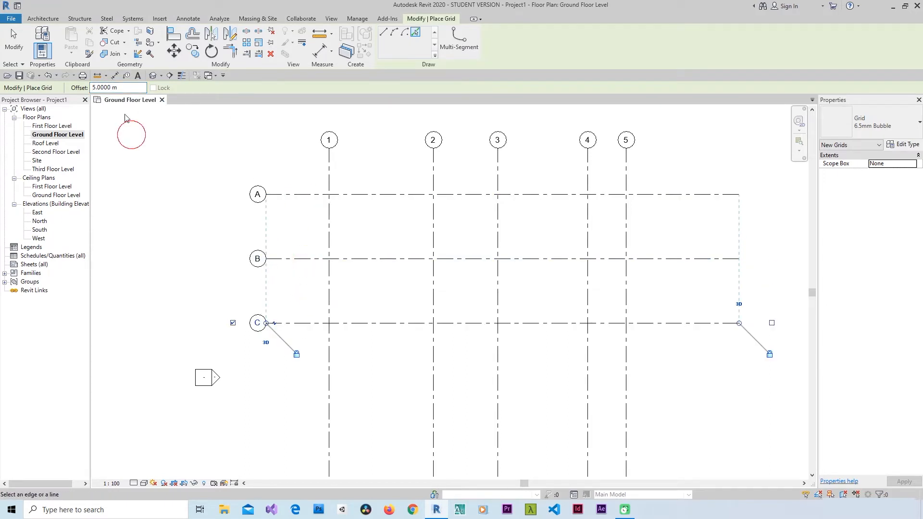
pyautogui.click(21, 53)
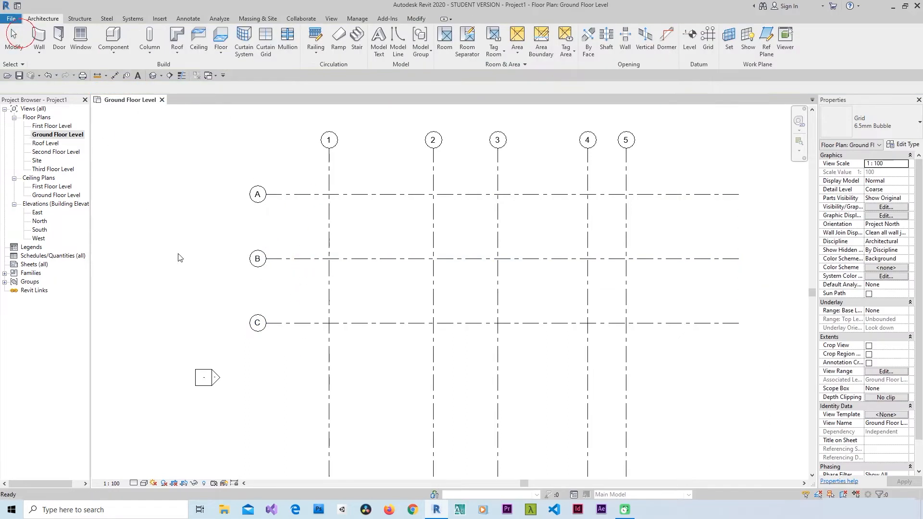
# Copy grid C 8 m straight down with multiple copying enabled to add the next horizontal grid line.
pyautogui.click(292, 323)
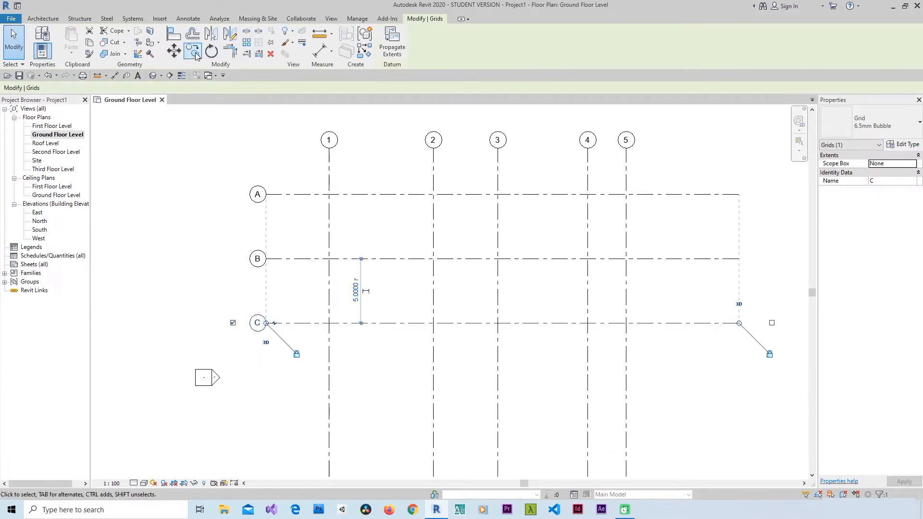
pyautogui.click(192, 51)
pyautogui.click(297, 345)
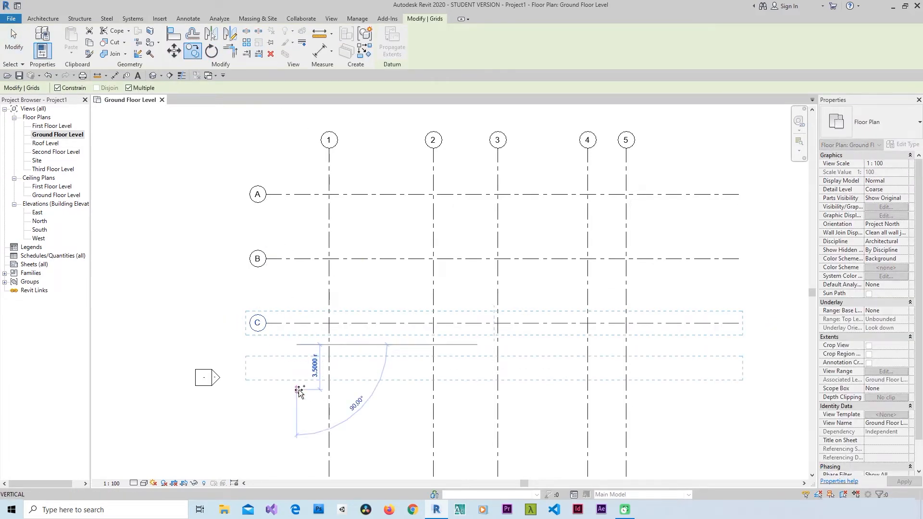
pyautogui.write('8')
pyautogui.press('Return')
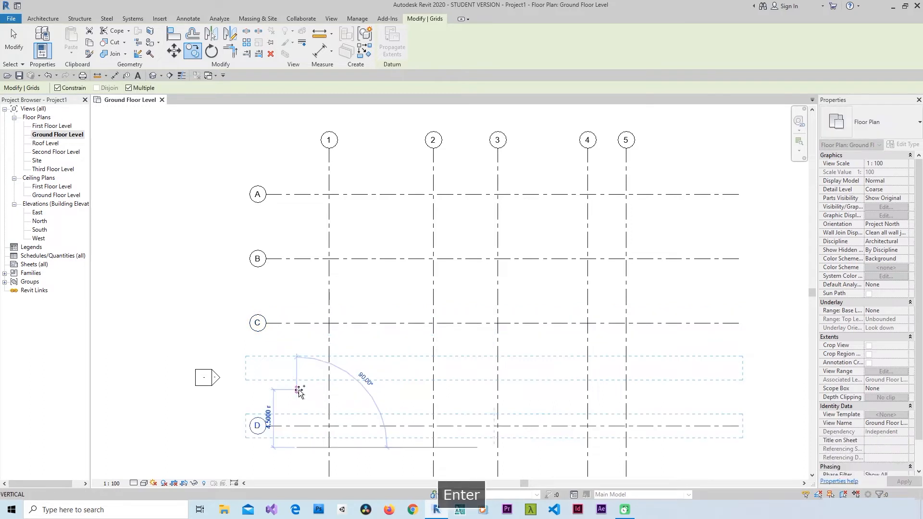
# Turn off multiple copying, keep the copy constrained, and place one more horizontal grid line about 6.1 m below grid D.
pyautogui.scroll(-4, 299, 391)
pyautogui.scroll(3, 303, 402)
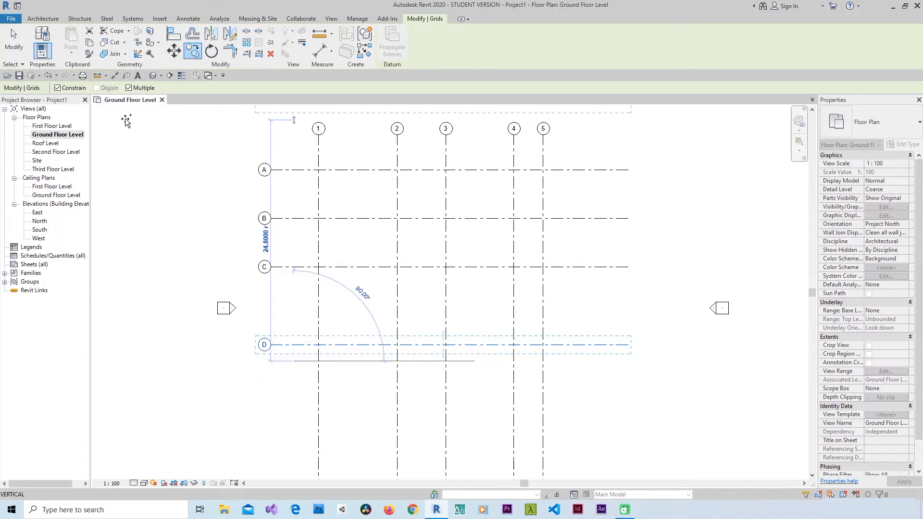
pyautogui.click(79, 89)
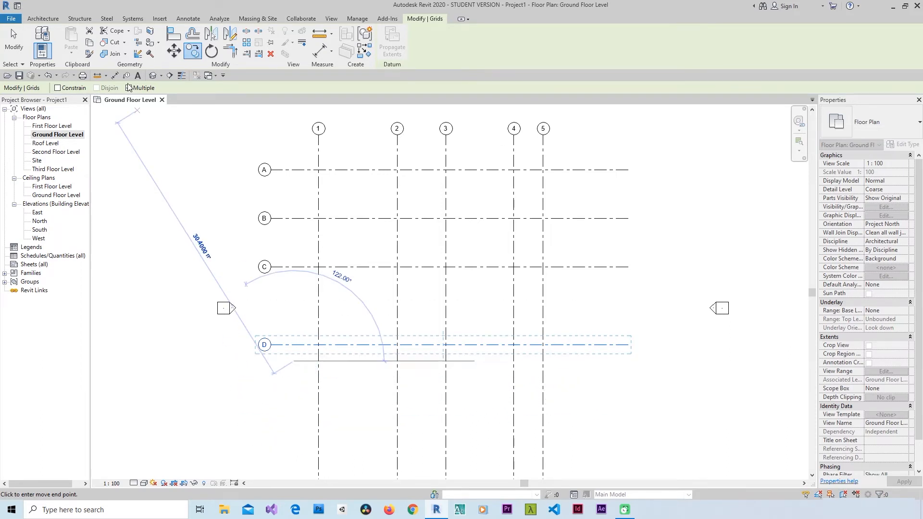
pyautogui.click(82, 88)
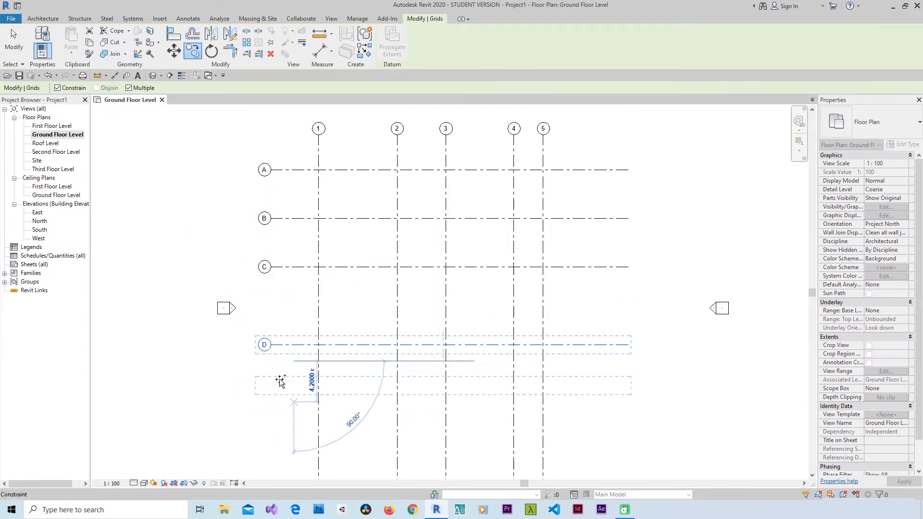
pyautogui.click(143, 90)
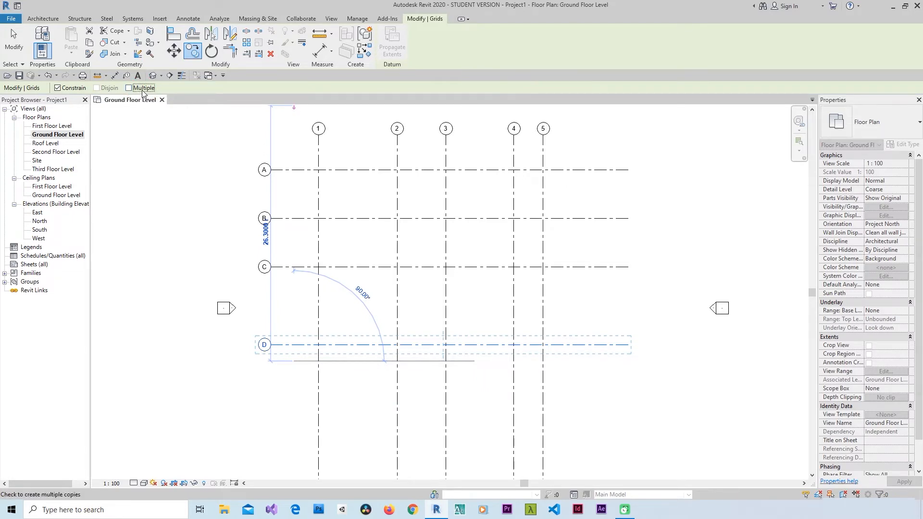
pyautogui.click(264, 422)
pyautogui.press('Escape')
# Show the second bubble at the lower end of grid 1 and at the right end of grid E.
pyautogui.scroll(-2, 269, 225)
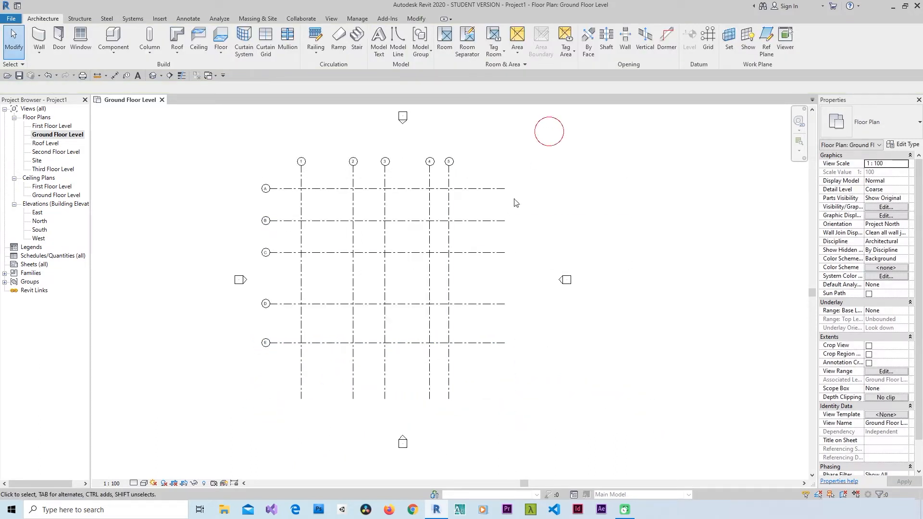
pyautogui.scroll(2, 281, 273)
pyautogui.scroll(-2, 375, 331)
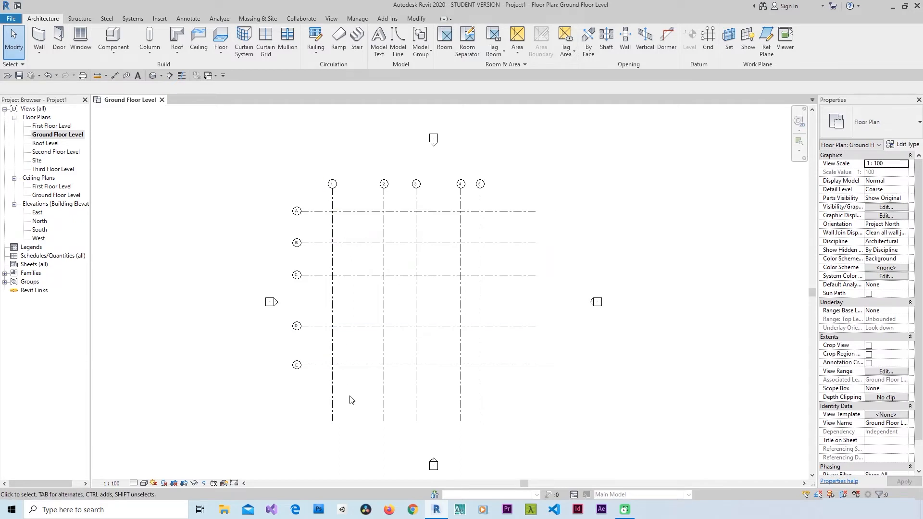
pyautogui.click(332, 404)
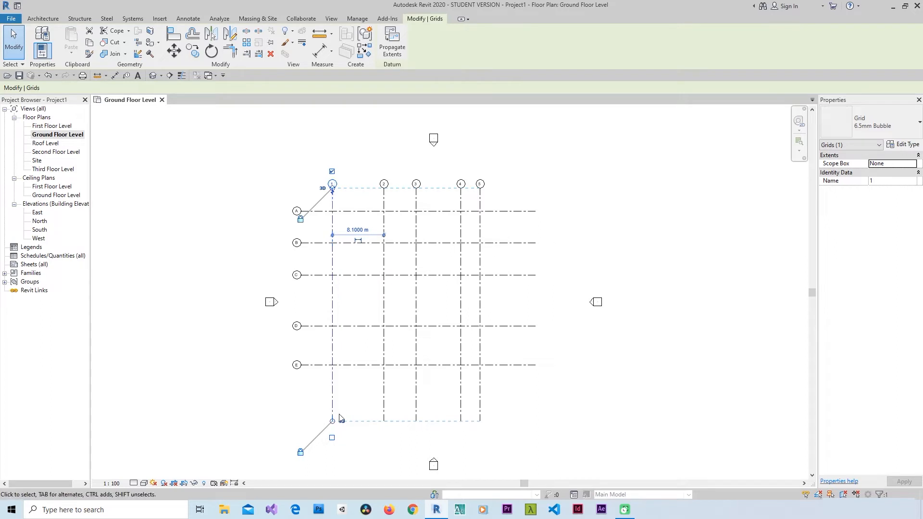
pyautogui.click(331, 438)
pyautogui.click(355, 448)
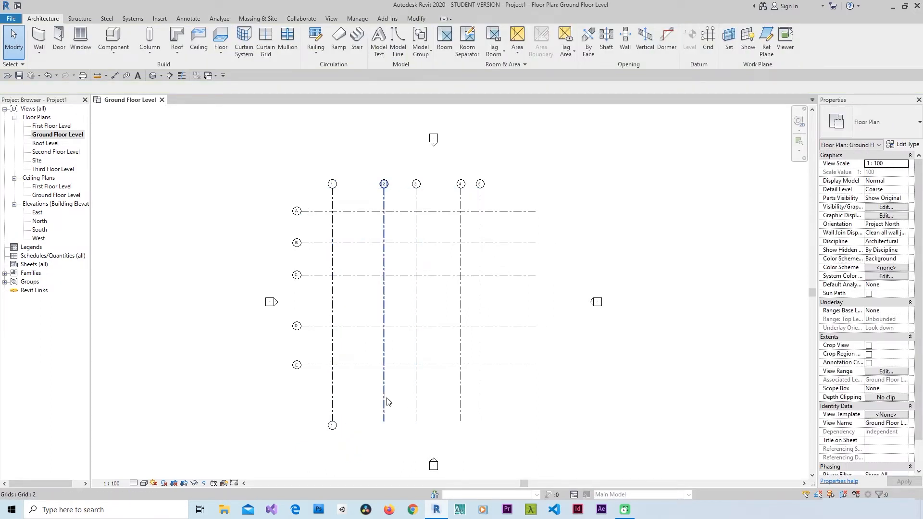
pyautogui.click(373, 366)
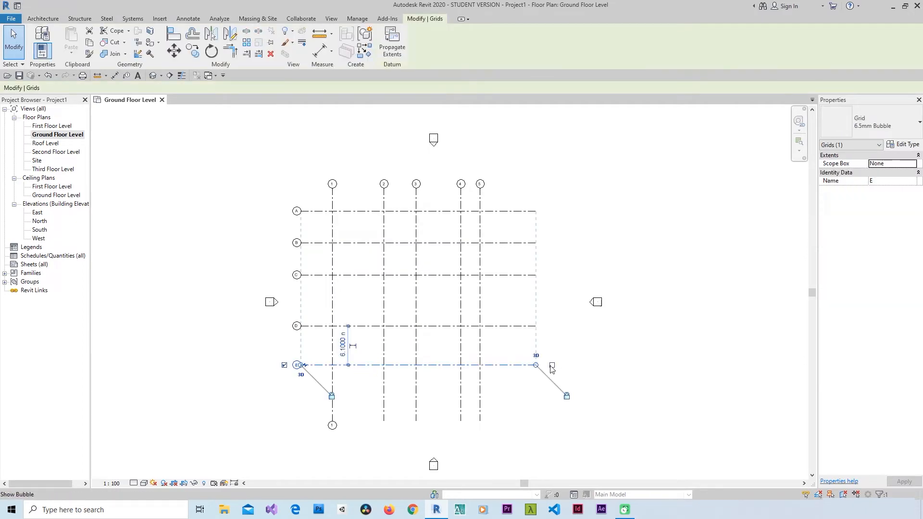
pyautogui.click(552, 364)
pyautogui.click(602, 380)
# Enable Plan View Symbols End 2 (Default) in the 6.5mm Bubble grid type so all grids show bubbles at both ends.
pyautogui.click(504, 211)
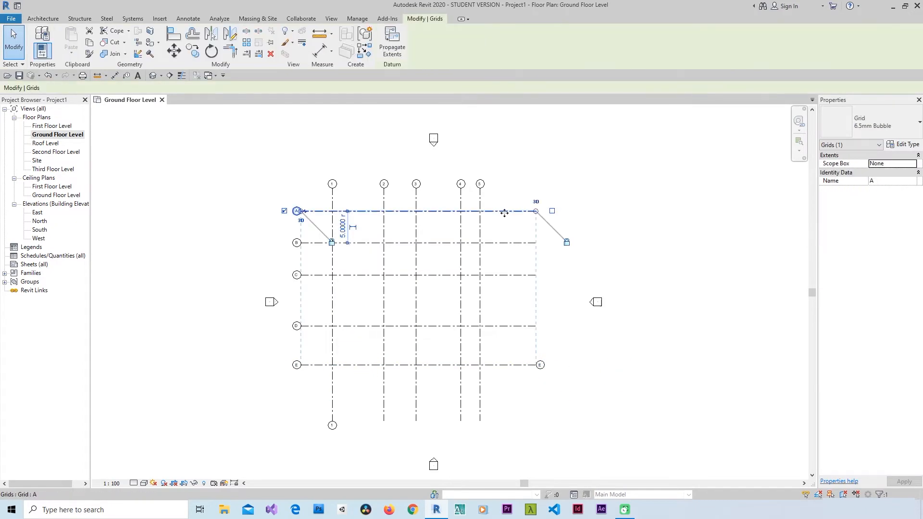
pyautogui.click(897, 145)
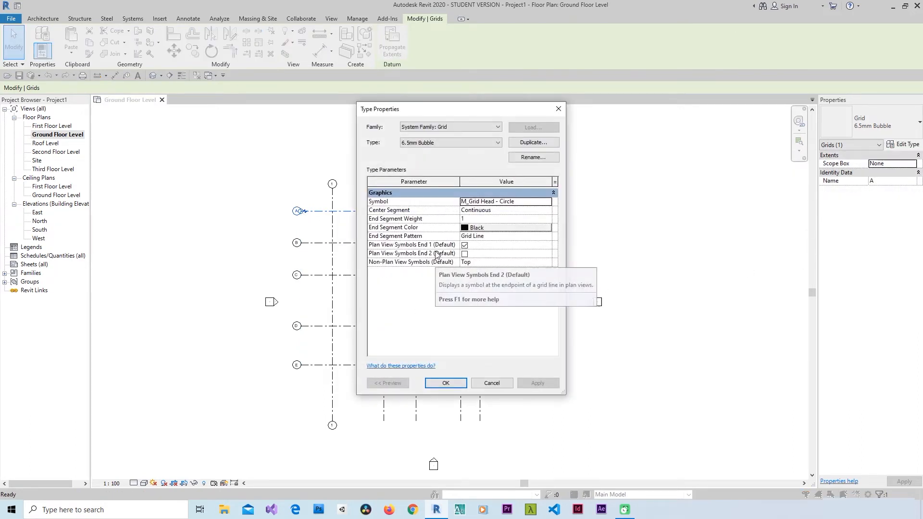
pyautogui.click(465, 254)
pyautogui.click(537, 382)
pyautogui.click(446, 384)
pyautogui.click(642, 177)
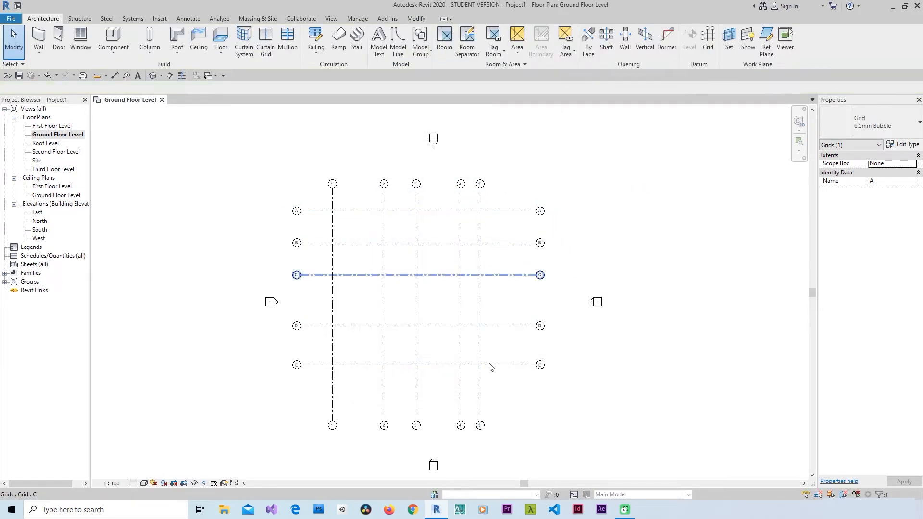
# Check the grid lines in the First, Second and Third Floor Level plans and in the North elevation.
pyautogui.doubleClick(51, 126)
pyautogui.doubleClick(69, 152)
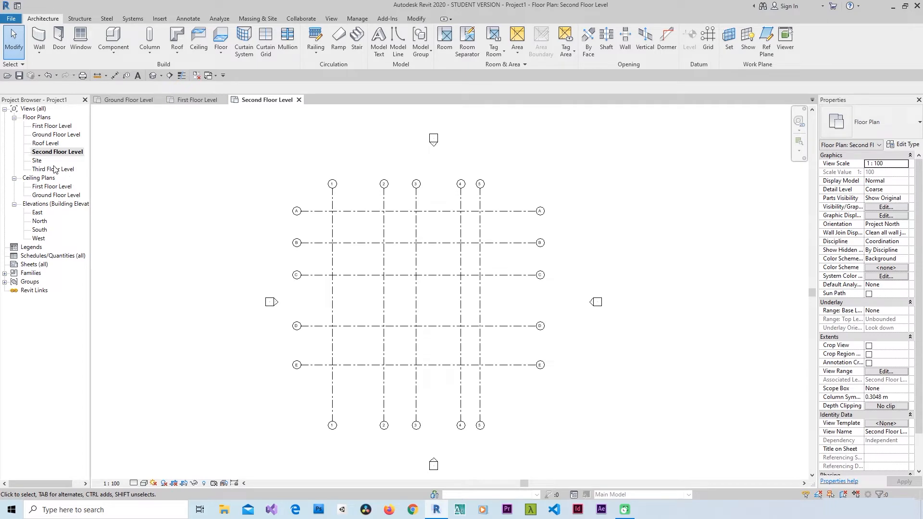
pyautogui.doubleClick(54, 169)
pyautogui.click(40, 221)
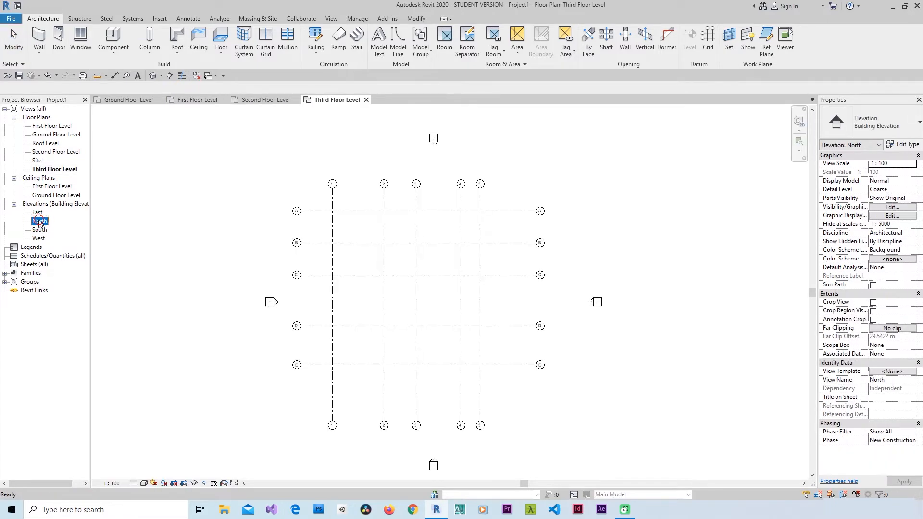
pyautogui.doubleClick(39, 221)
pyautogui.scroll(-5, 326, 349)
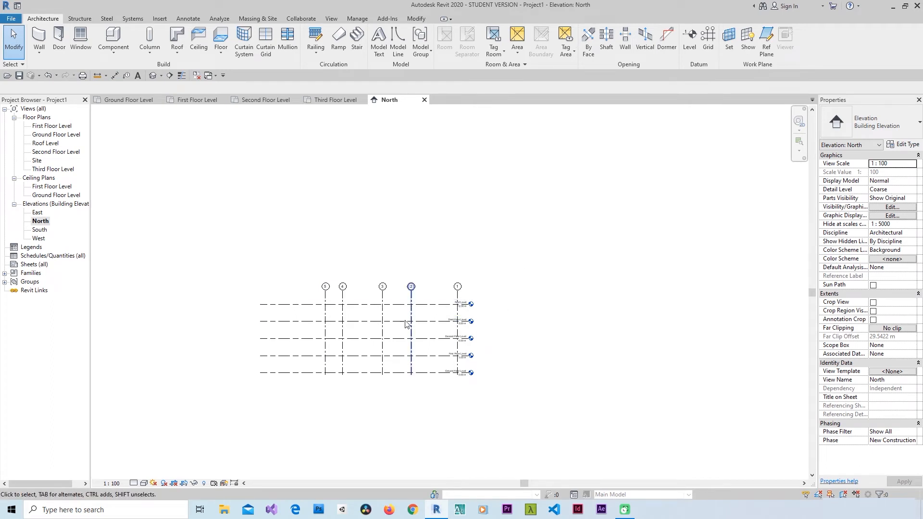
# Copy the Roof Level line 5 m upward in the North elevation to add a new level.
pyautogui.click(442, 303)
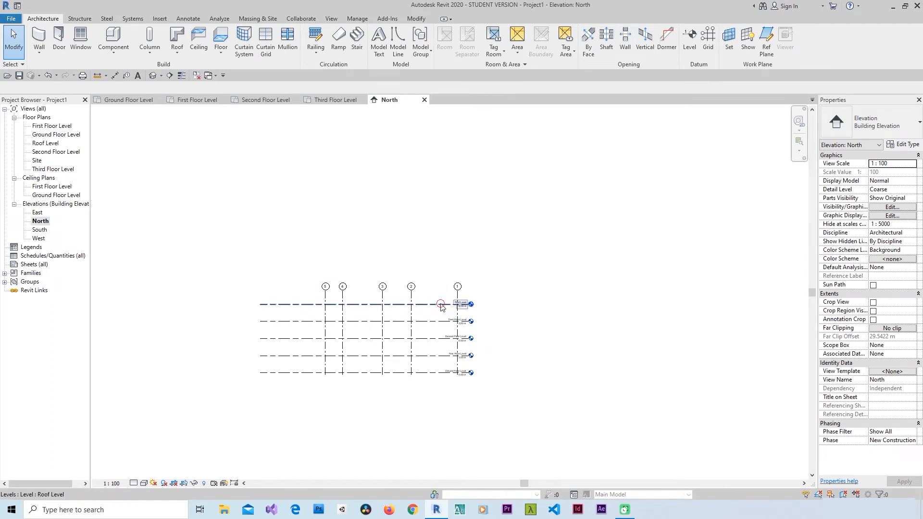
pyautogui.press('m')
pyautogui.press('v')
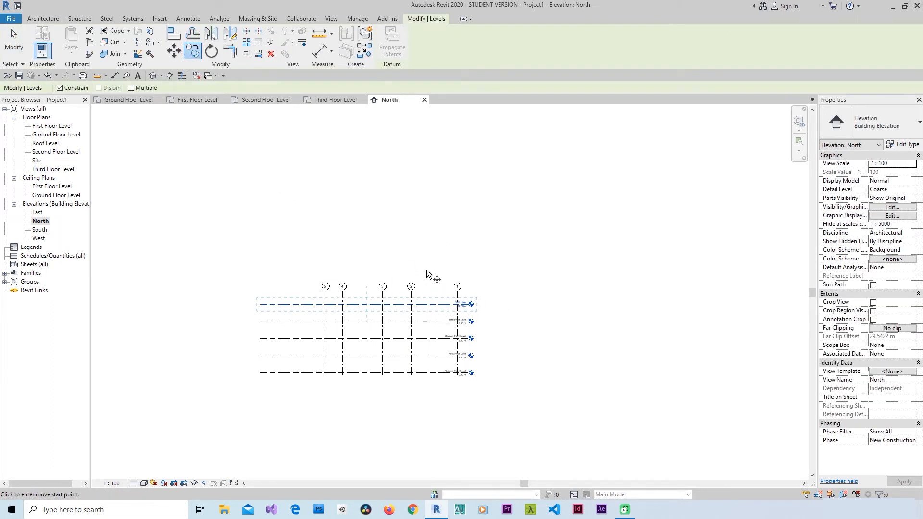
pyautogui.click(427, 270)
pyautogui.write('5')
pyautogui.press('Return')
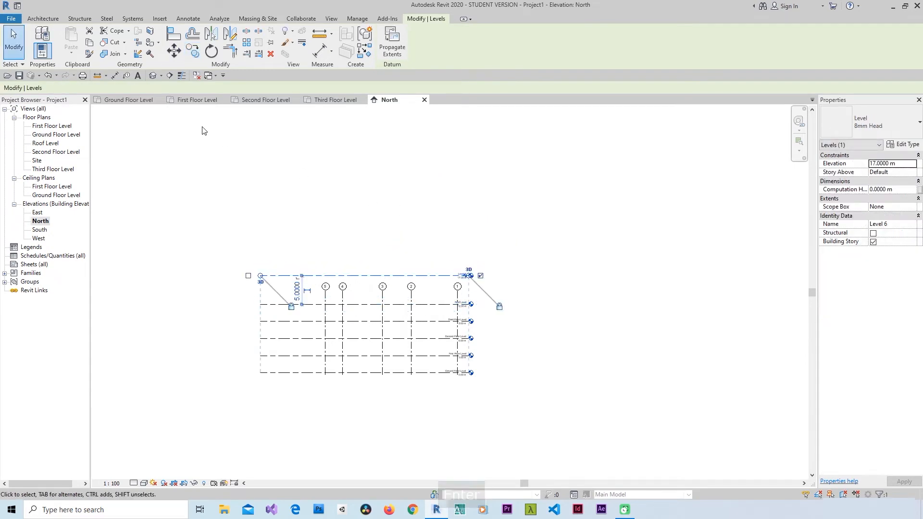
pyautogui.click(486, 221)
pyautogui.scroll(5, 476, 266)
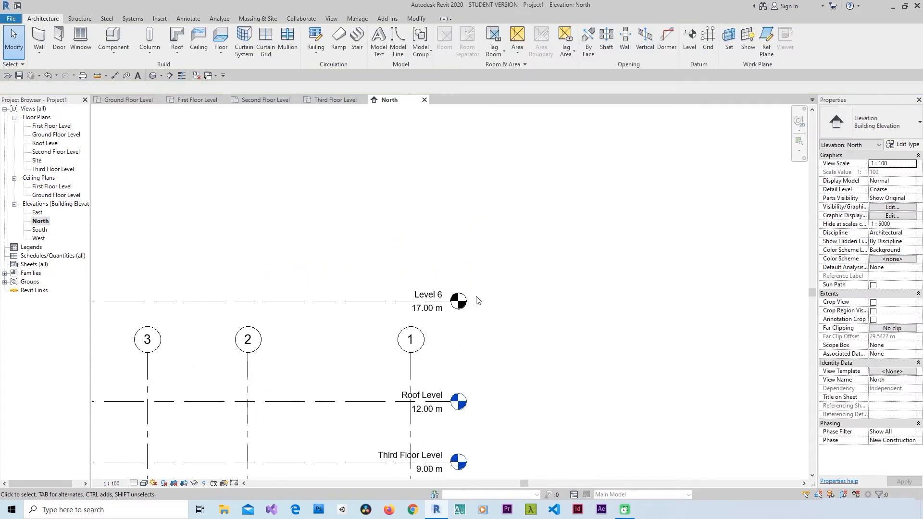
# Create a new floor plan view for Level 6, without duplicating existing views.
pyautogui.click(330, 20)
pyautogui.click(380, 59)
pyautogui.click(392, 68)
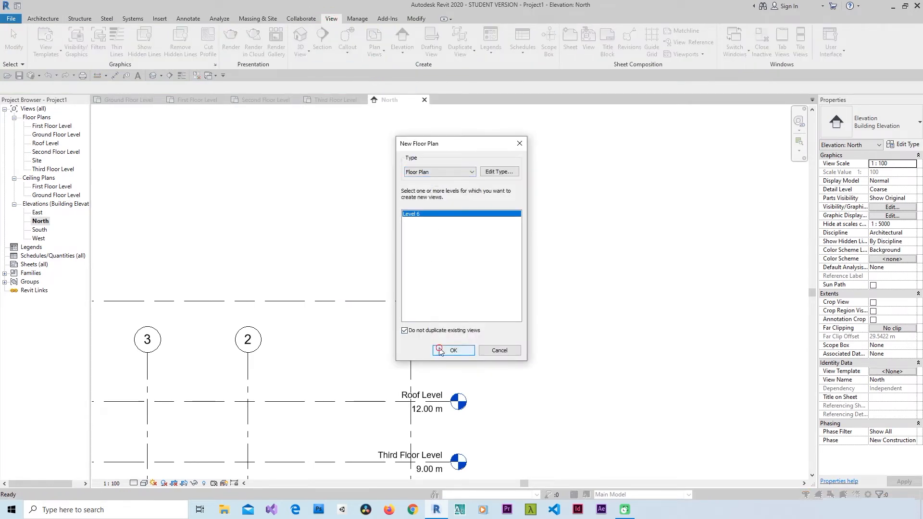
pyautogui.click(439, 351)
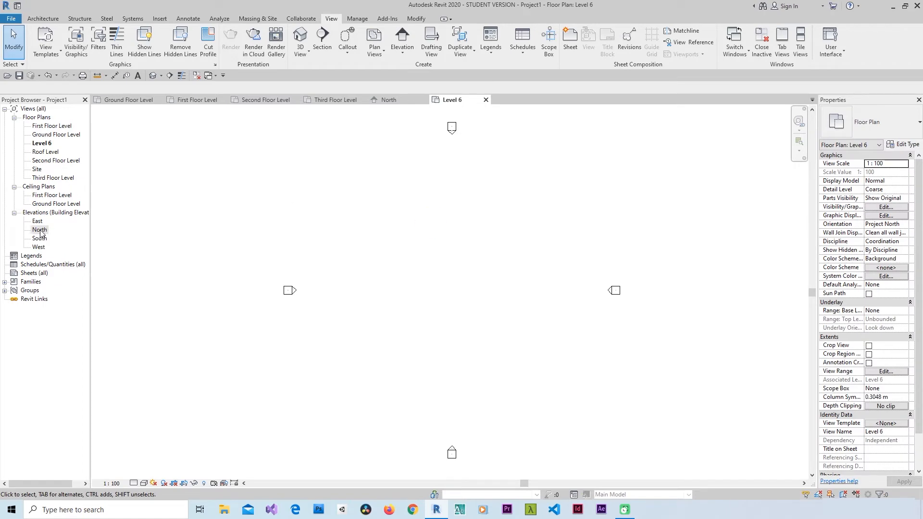
# Compare the Level 6 floor plan with the North elevation to examine whether the grids reach that level.
pyautogui.doubleClick(40, 230)
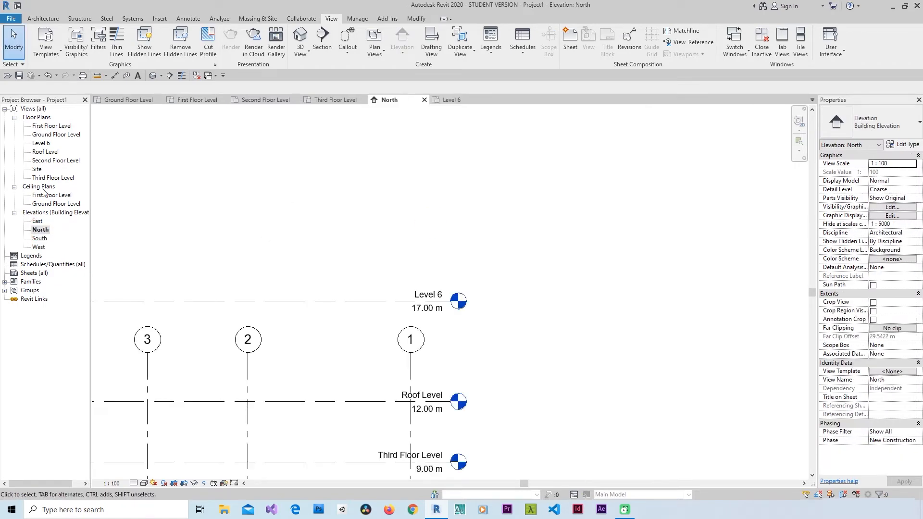
pyautogui.doubleClick(43, 143)
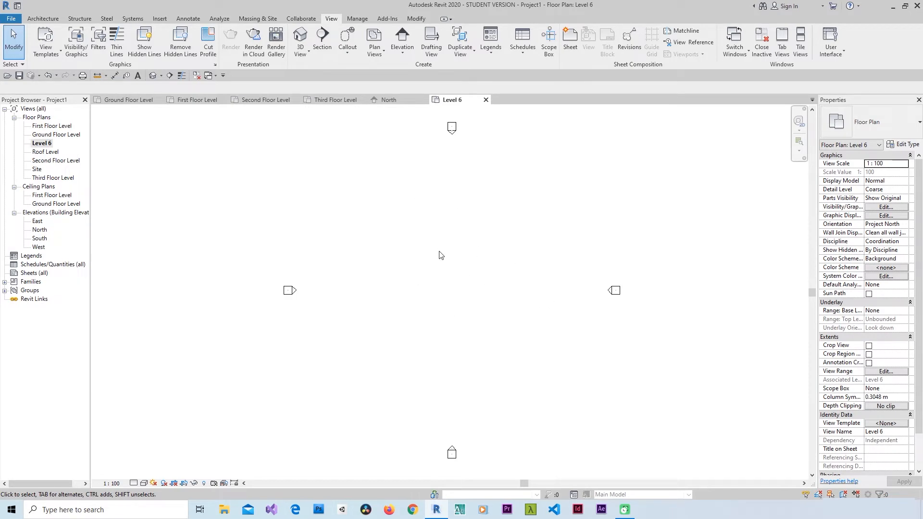
pyautogui.click(389, 100)
# In the North elevation, extend the upper ends of the numbered grid lines above the Level 6 line.
pyautogui.scroll(-3, 508, 133)
pyautogui.scroll(-1, 591, 143)
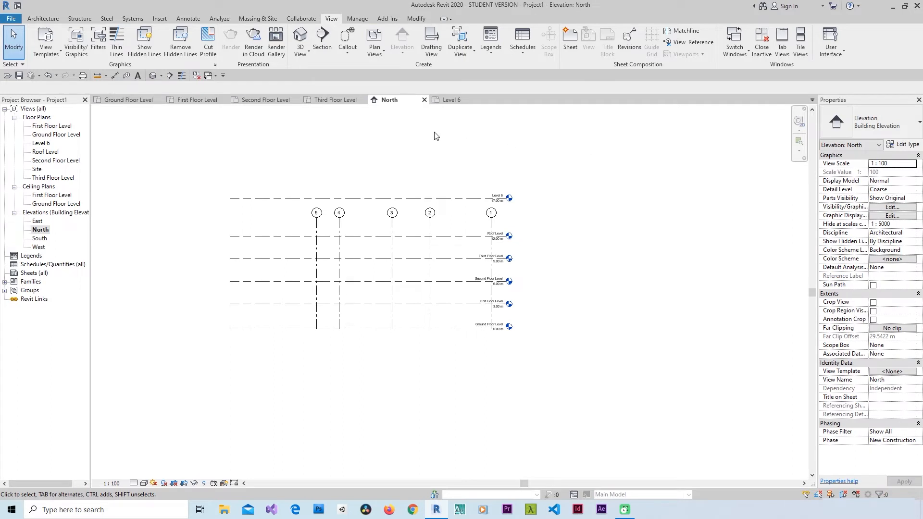
pyautogui.moveTo(432, 141); pyautogui.dragTo(486, 191, button='middle')
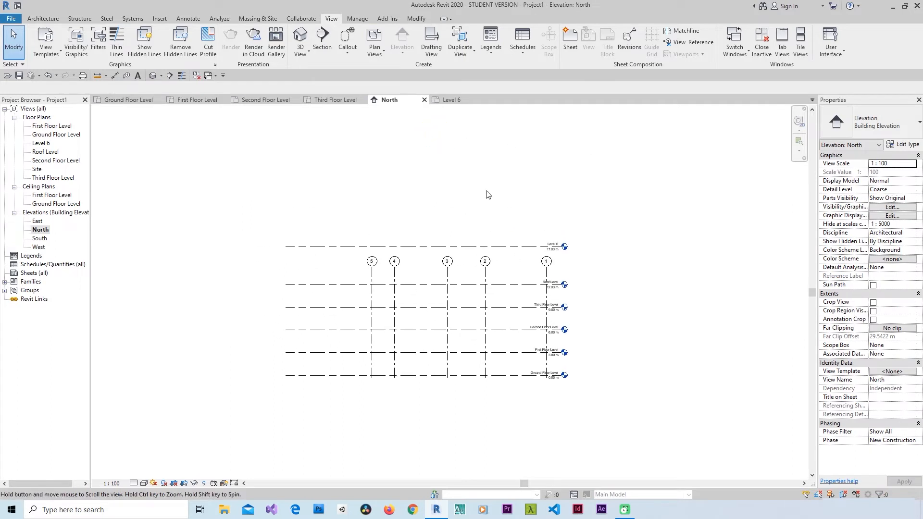
pyautogui.click(395, 283)
pyautogui.scroll(3, 395, 277)
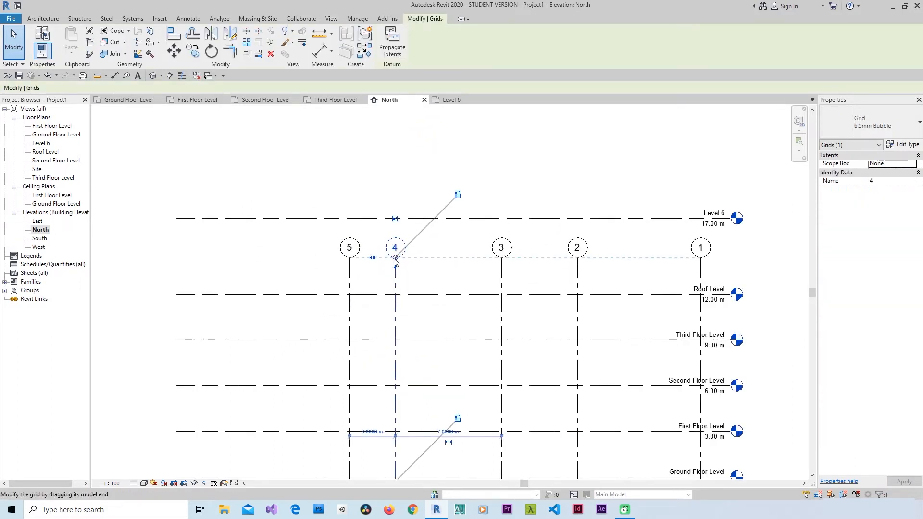
pyautogui.moveTo(395, 261); pyautogui.dragTo(395, 258)
pyautogui.scroll(5, 396, 258)
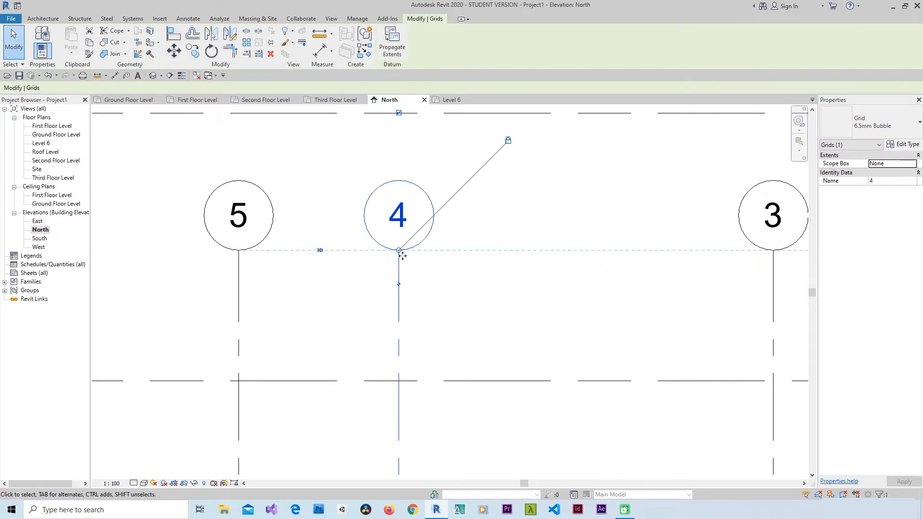
pyautogui.scroll(-2, 400, 254)
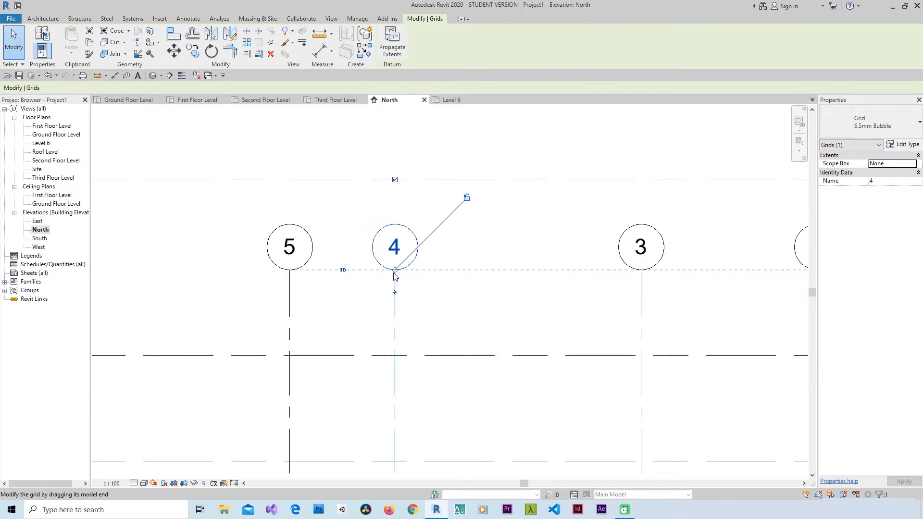
pyautogui.moveTo(395, 272); pyautogui.dragTo(402, 134)
pyautogui.scroll(-3, 368, 263)
pyautogui.scroll(4, 557, 241)
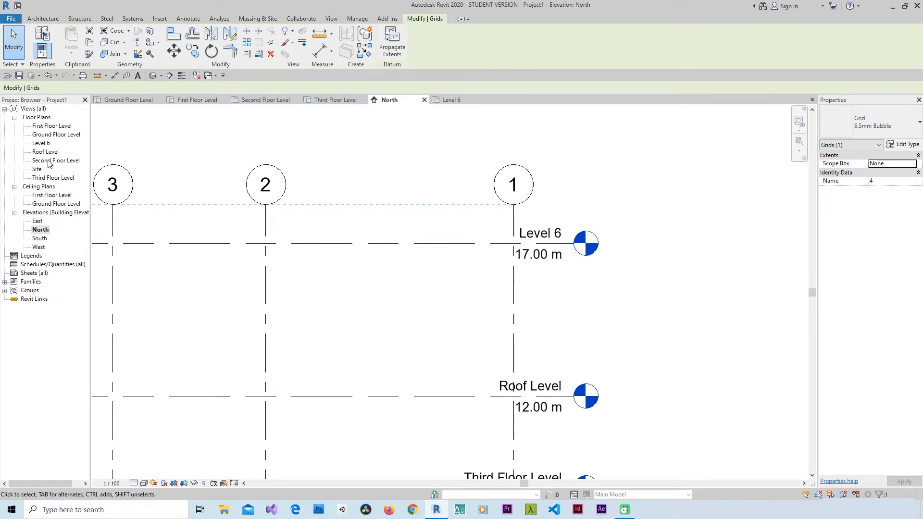
# Examine the Level 6 floor plan to see which grid lines show there.
pyautogui.doubleClick(47, 143)
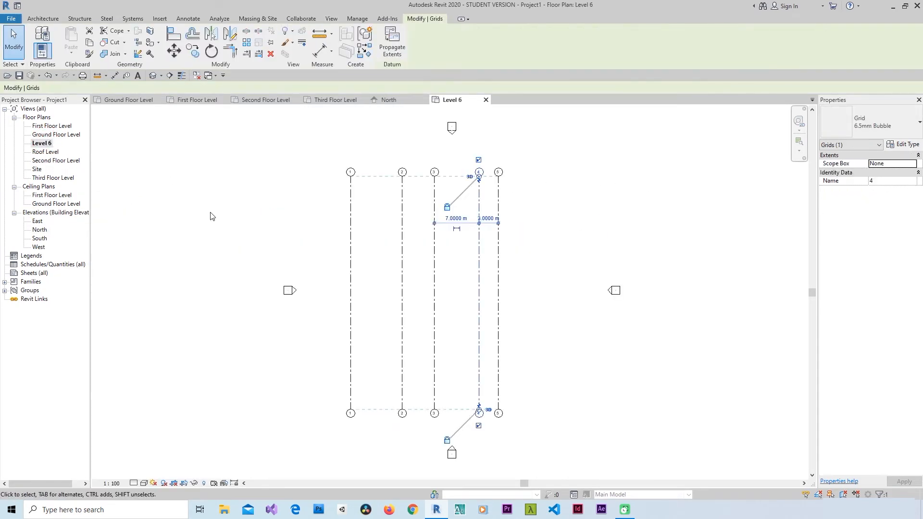
pyautogui.click(652, 214)
pyautogui.scroll(2, 401, 173)
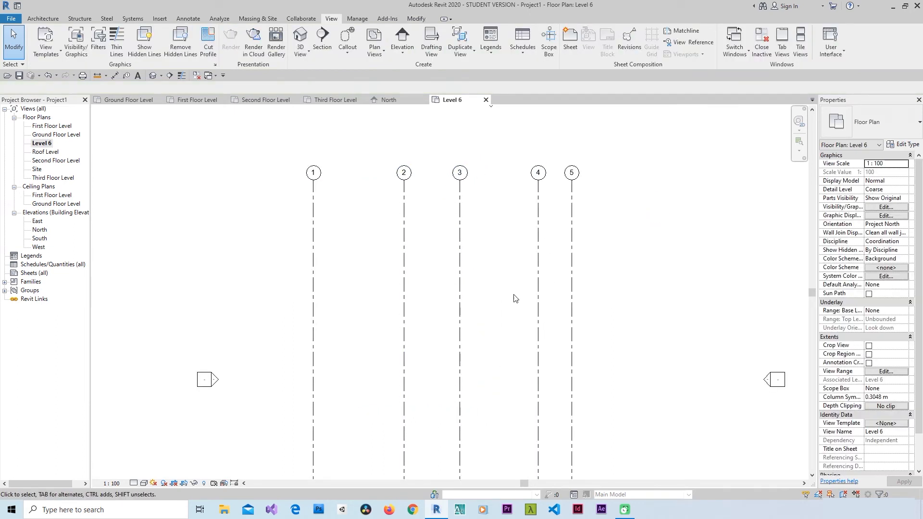
pyautogui.scroll(-2, 488, 187)
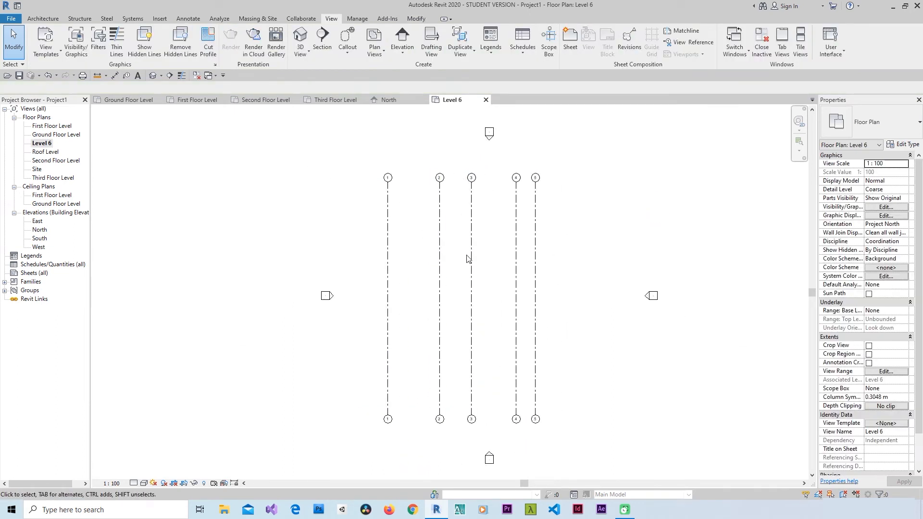
# In the East elevation, extend the lettered grid lines above Level 6 and lengthen the level lines so their heads clear grid A.
pyautogui.doubleClick(37, 221)
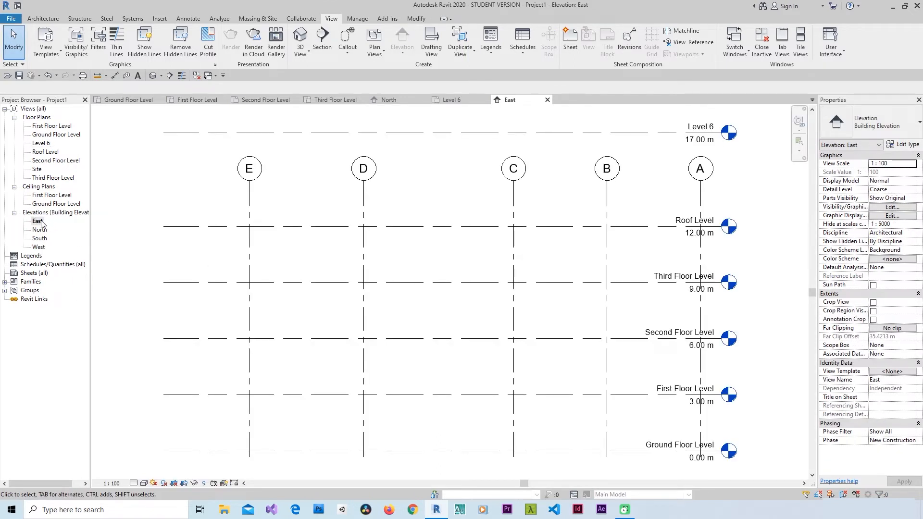
pyautogui.scroll(-3, 370, 423)
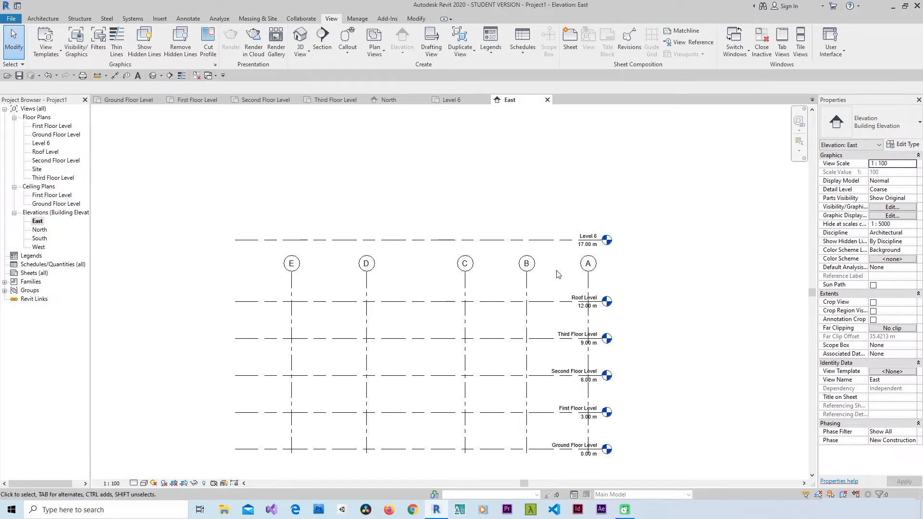
pyautogui.click(525, 272)
pyautogui.scroll(3, 526, 269)
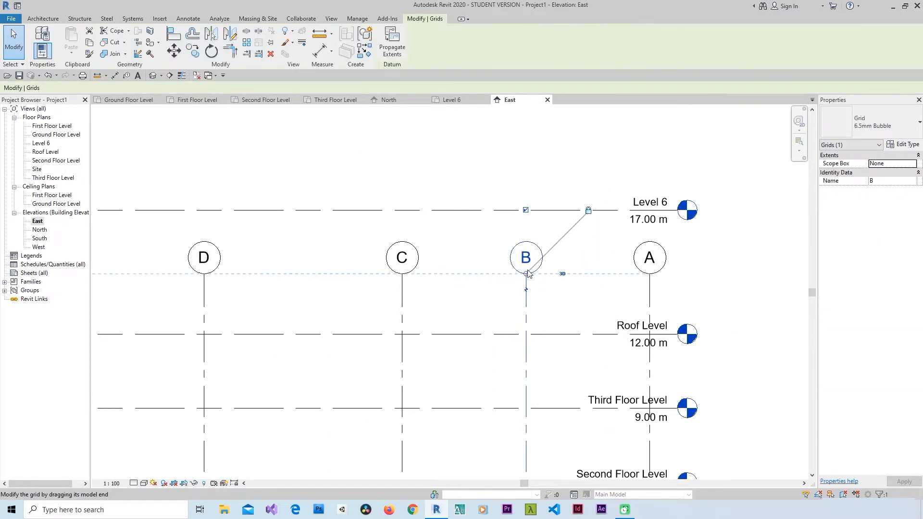
pyautogui.moveTo(526, 274); pyautogui.dragTo(526, 158)
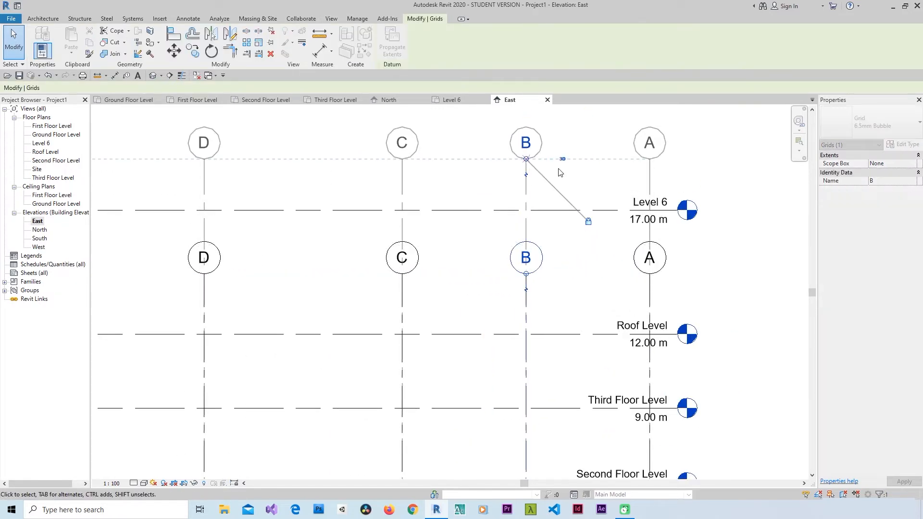
pyautogui.scroll(-3, 673, 185)
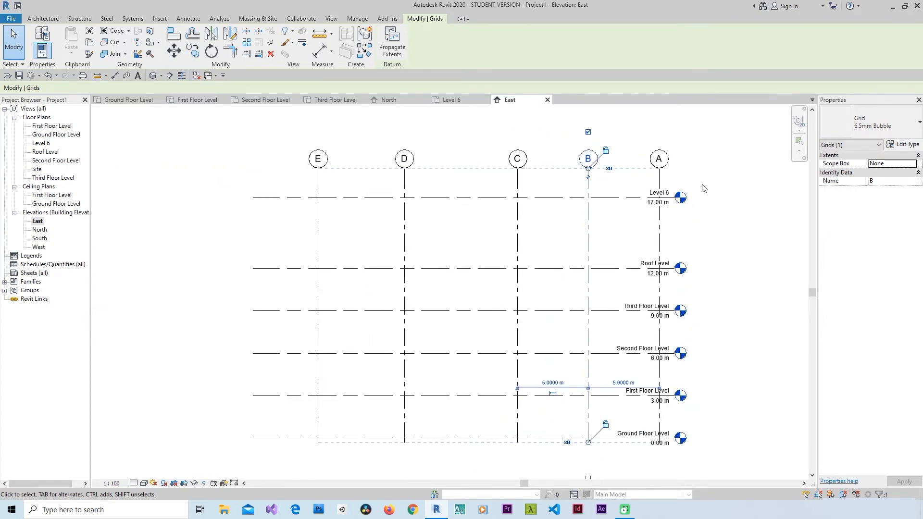
pyautogui.click(727, 247)
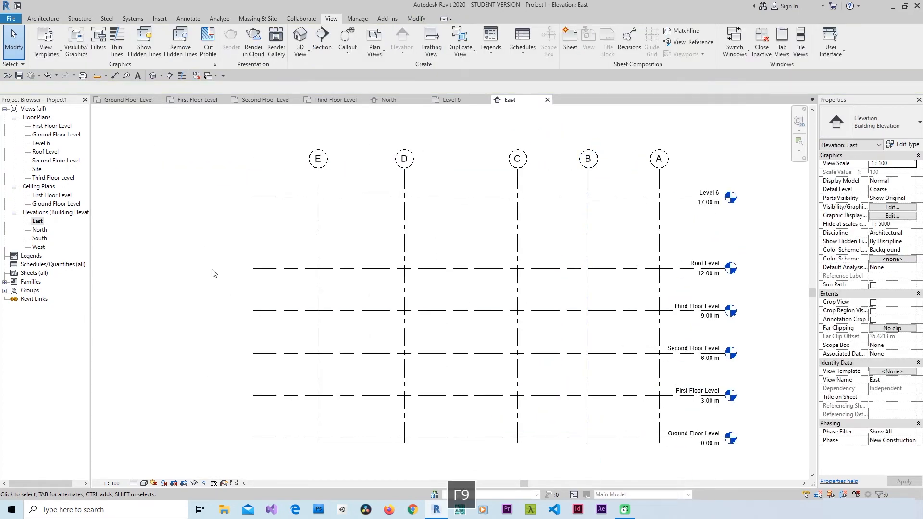
# Check the numbered and lettered grids in the Level 6 and Ground Floor Level floor plans.
pyautogui.doubleClick(41, 143)
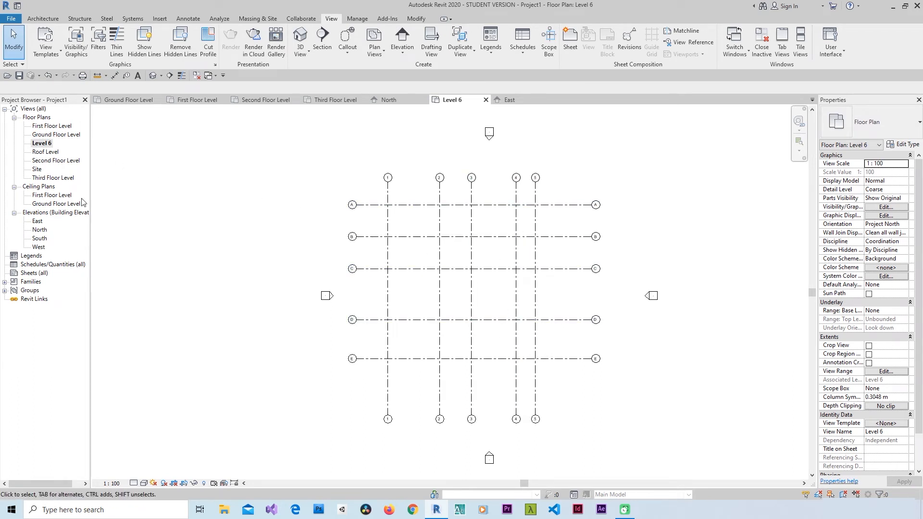
pyautogui.doubleClick(73, 135)
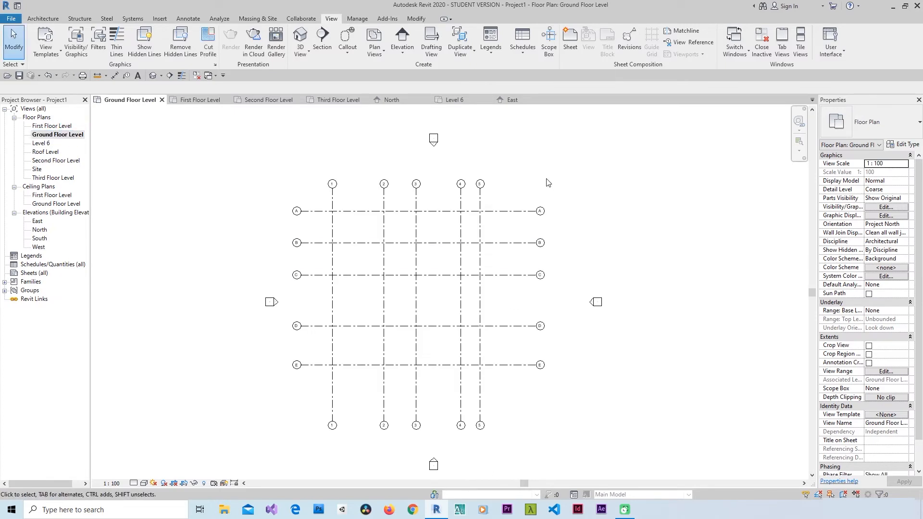
# Draw a diagonal grid line at about 50° in the Ground Floor Level plan, from above grid 5 down past the right-hand bubbles.
pyautogui.click(44, 19)
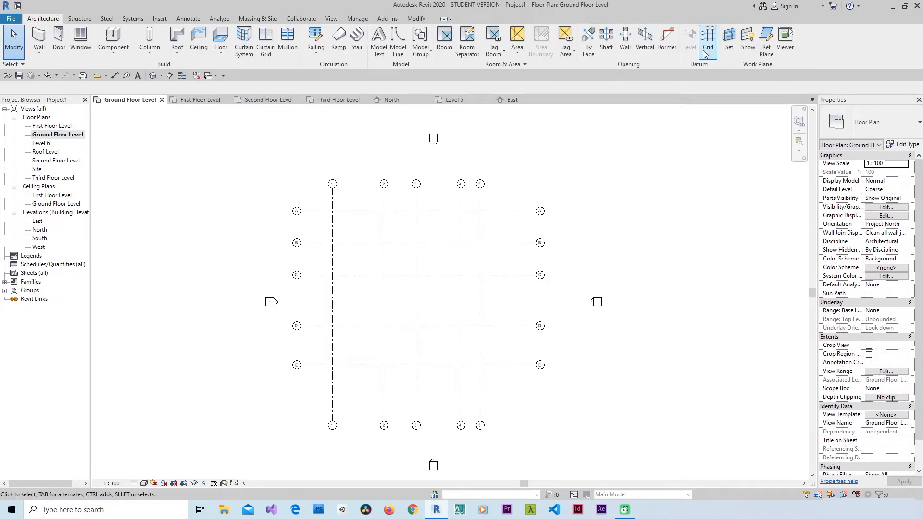
pyautogui.click(704, 52)
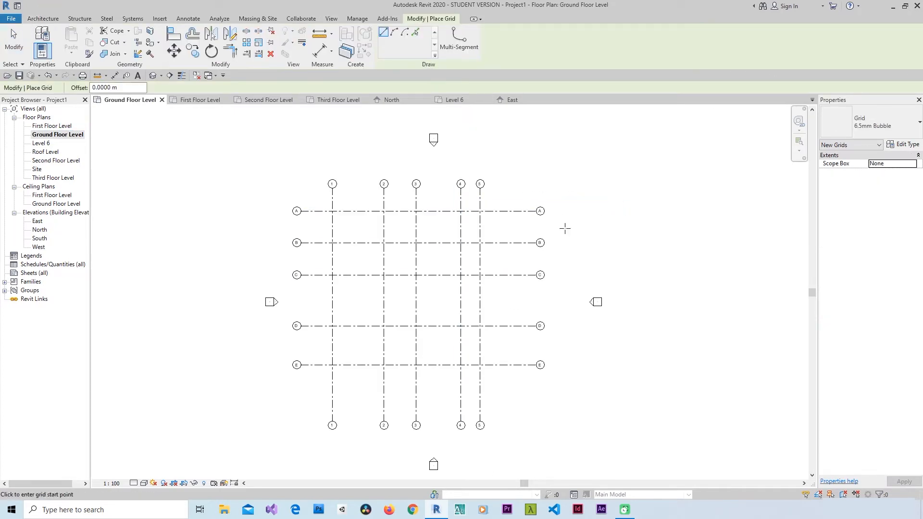
pyautogui.click(497, 169)
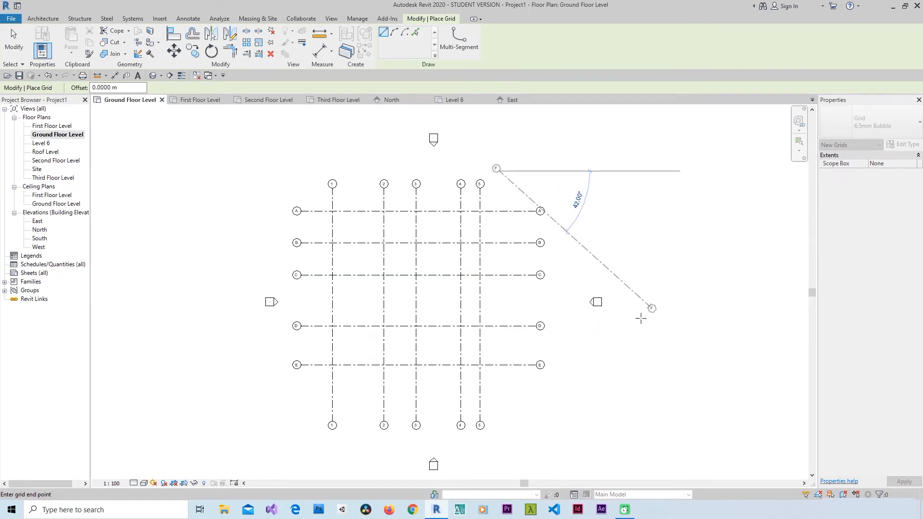
pyautogui.click(624, 318)
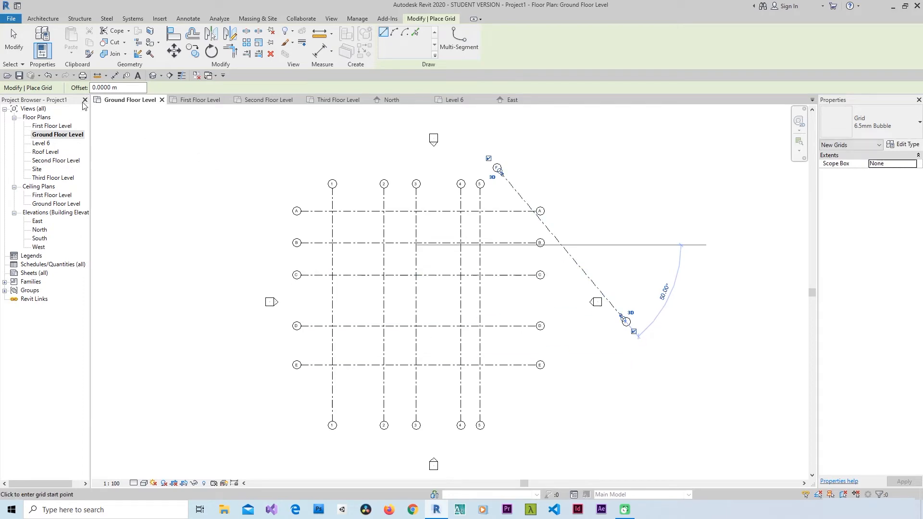
pyautogui.click(14, 43)
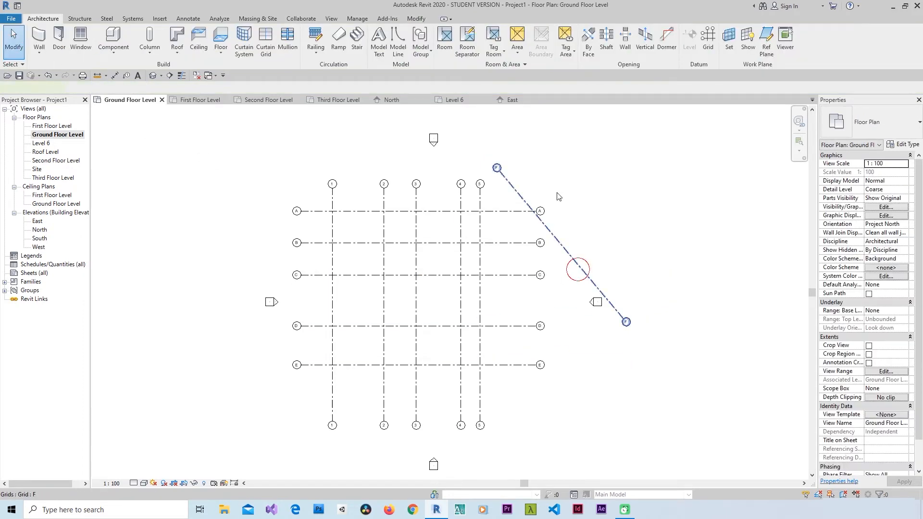
pyautogui.click(577, 269)
pyautogui.click(212, 147)
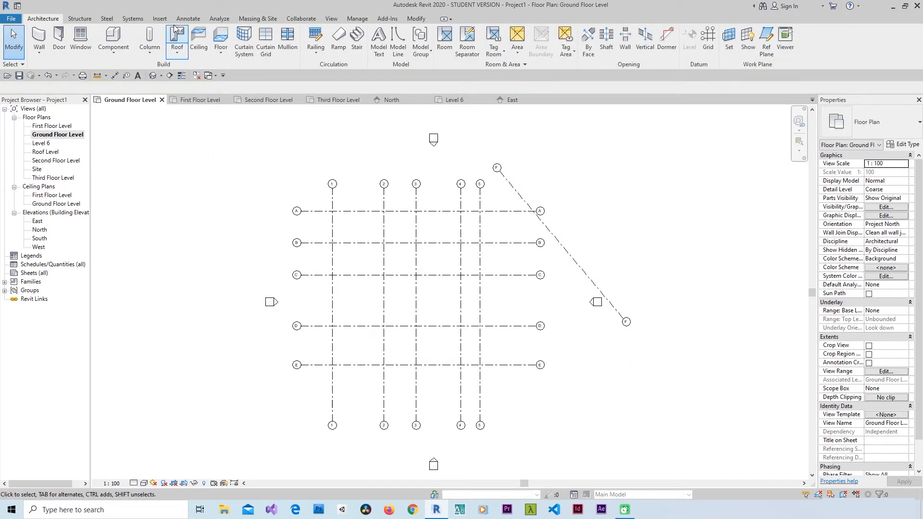
# Add an angular dimension between grid C and the diagonal grid F.
pyautogui.click(188, 18)
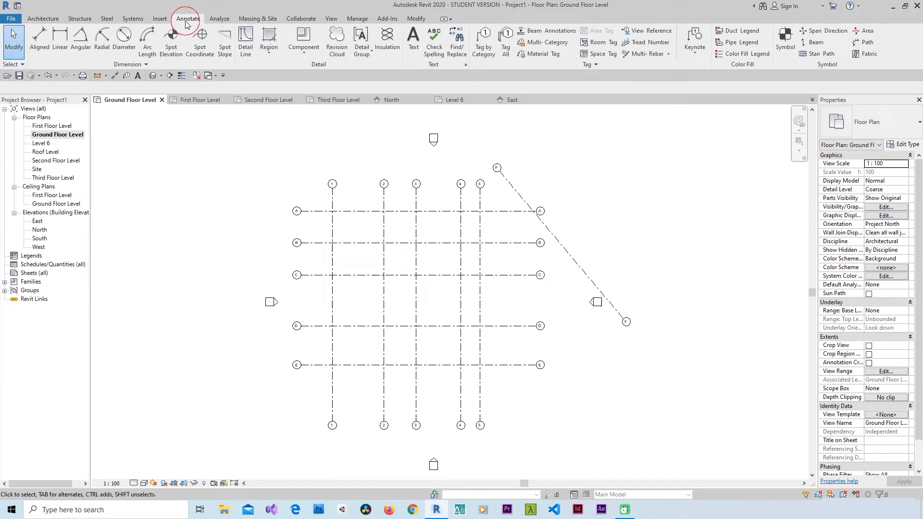
pyautogui.click(84, 50)
pyautogui.click(506, 277)
pyautogui.scroll(2, 547, 262)
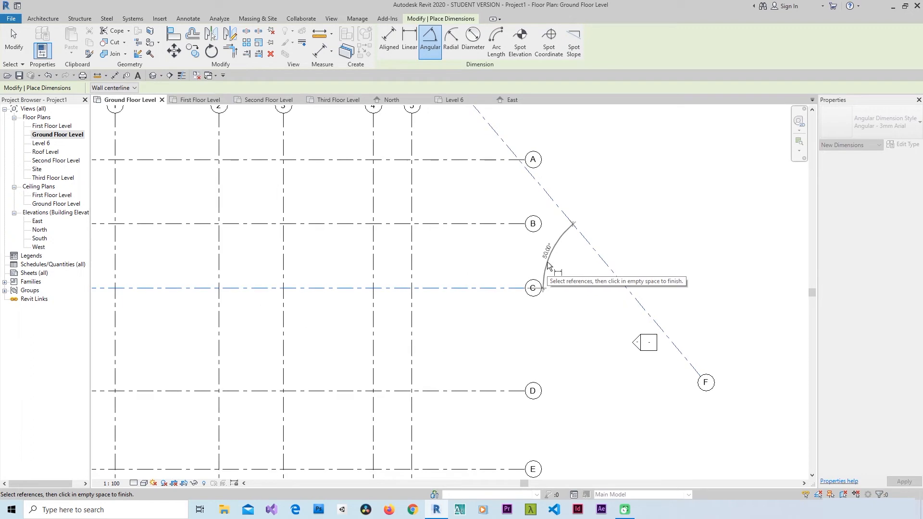
pyautogui.scroll(1, 547, 262)
pyautogui.click(543, 262)
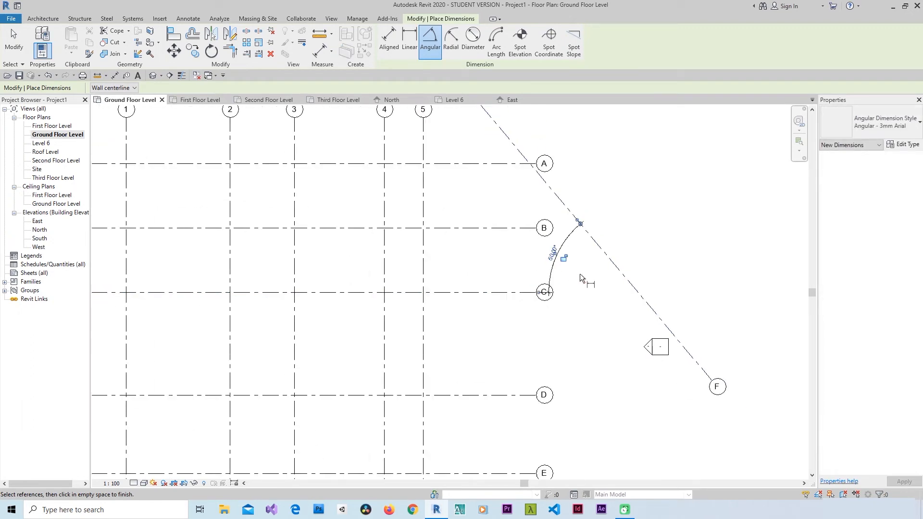
pyautogui.scroll(-2, 580, 273)
pyautogui.click(17, 40)
# Set the angle between grid C and the diagonal grid F to 45° through its angular dimension.
pyautogui.moveTo(649, 275); pyautogui.dragTo(618, 288)
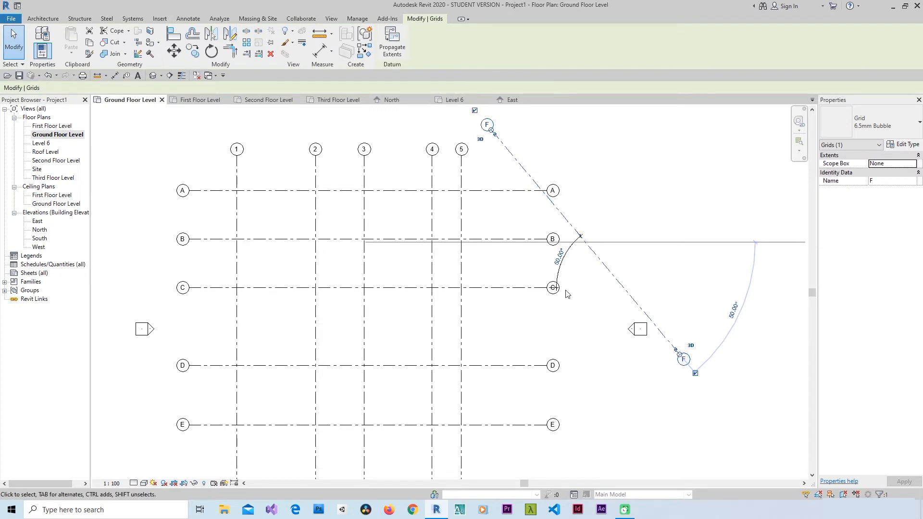
pyautogui.click(558, 257)
pyautogui.write('4')
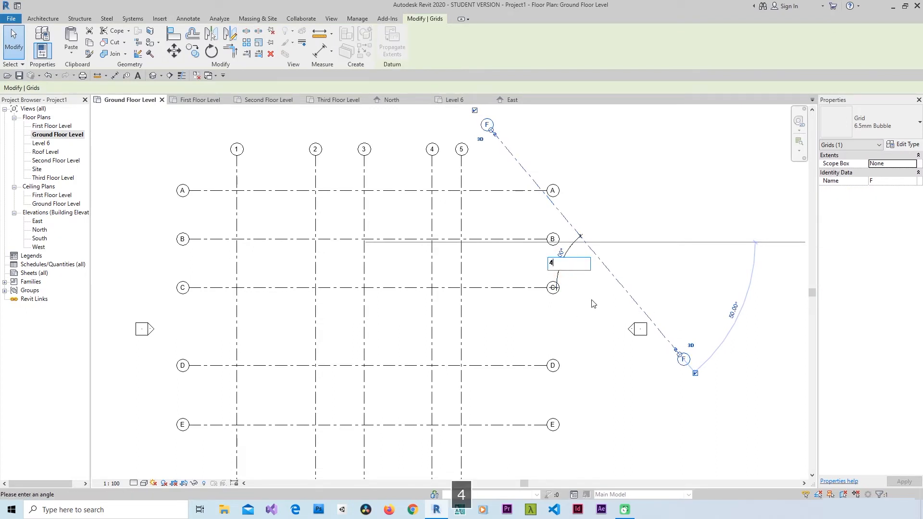
pyautogui.write('5')
pyautogui.press('Return')
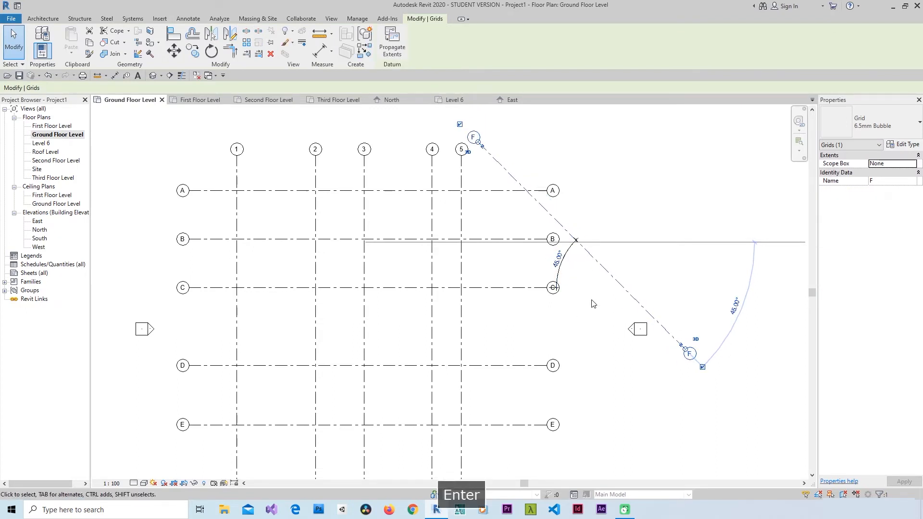
# Try a 30° angle for the diagonal grid F and restore it to 45°.
pyautogui.click(555, 262)
pyautogui.write('30')
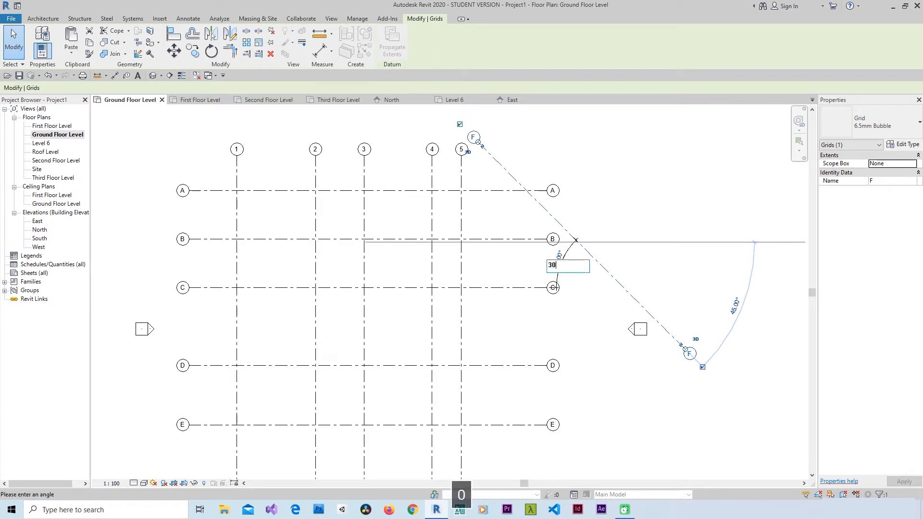
pyautogui.press('Return')
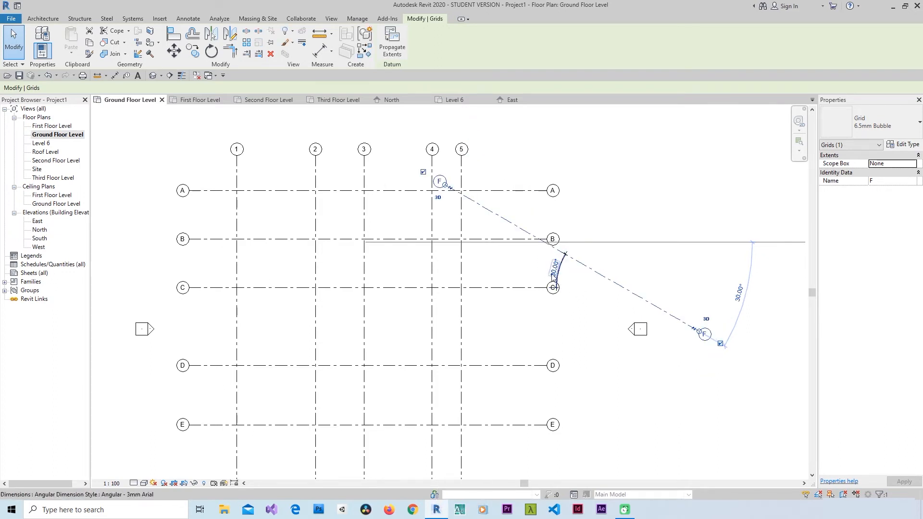
pyautogui.click(554, 271)
pyautogui.write('45')
pyautogui.press('Return')
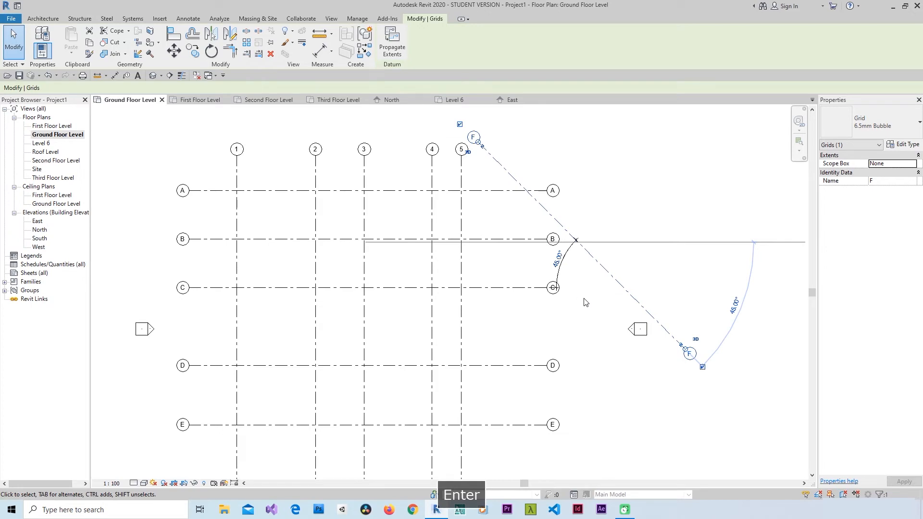
pyautogui.click(624, 213)
pyautogui.scroll(-2, 616, 273)
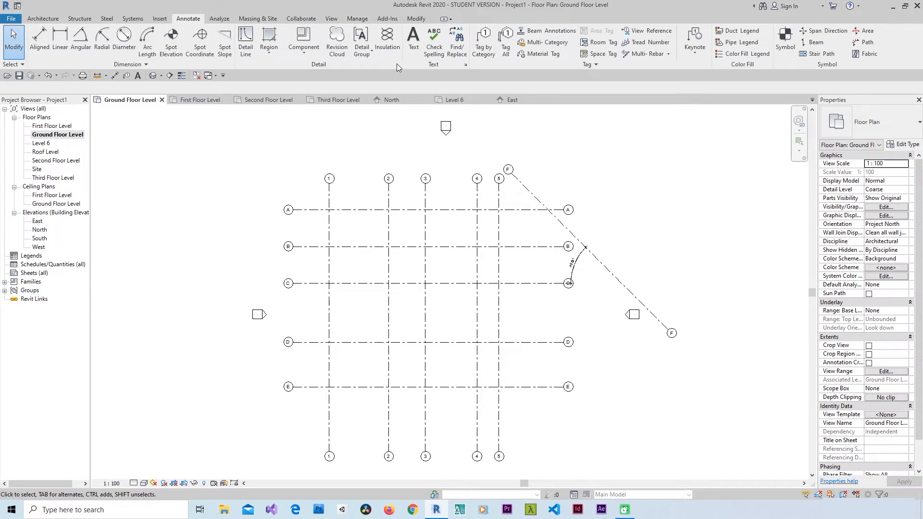
# Add two grid lines parallel to the diagonal grid F on its outer side, each offset 5 m from the previous one.
pyautogui.click(42, 19)
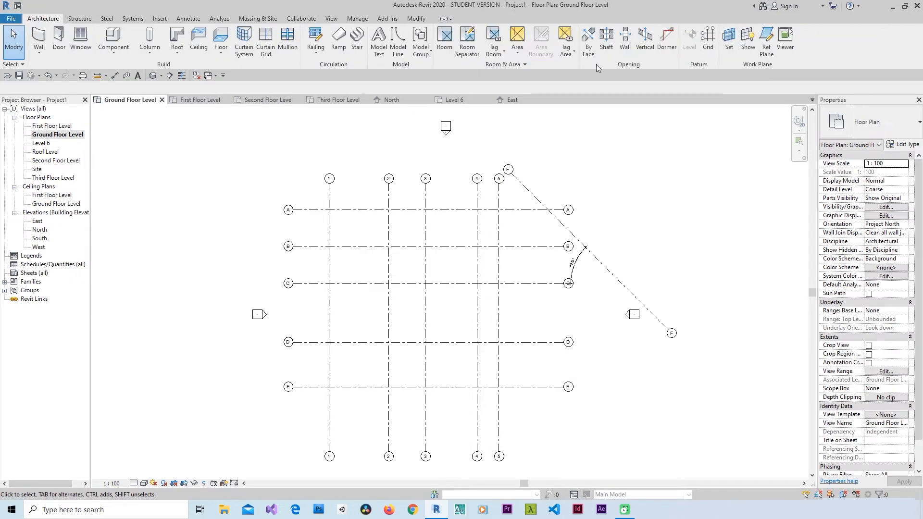
pyautogui.click(709, 41)
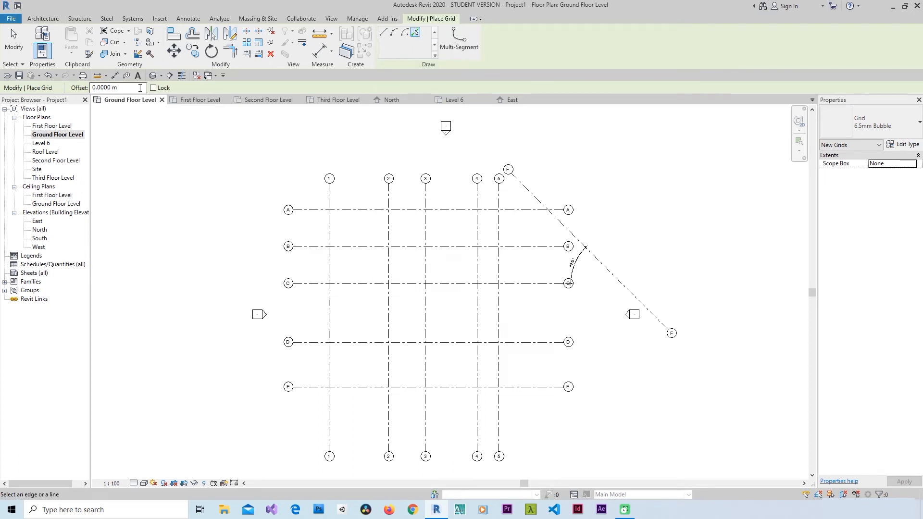
pyautogui.write('5')
pyautogui.press('Return')
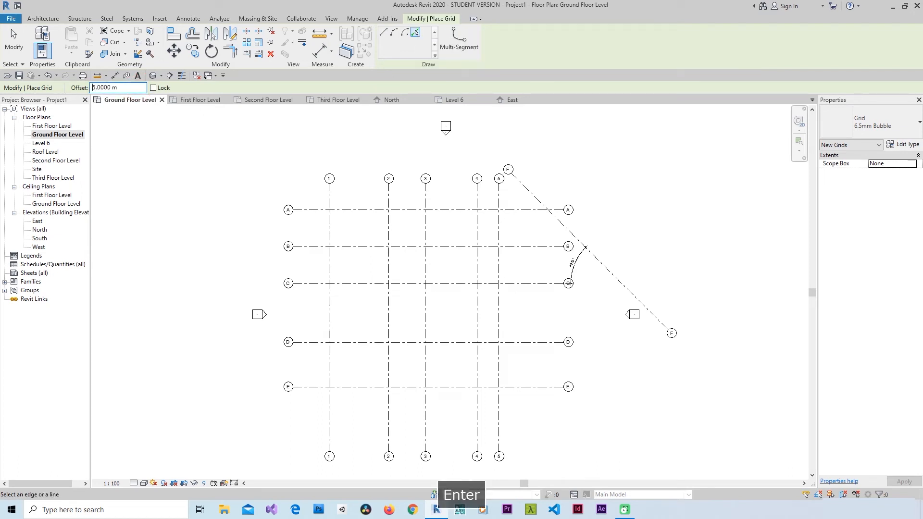
pyautogui.click(568, 229)
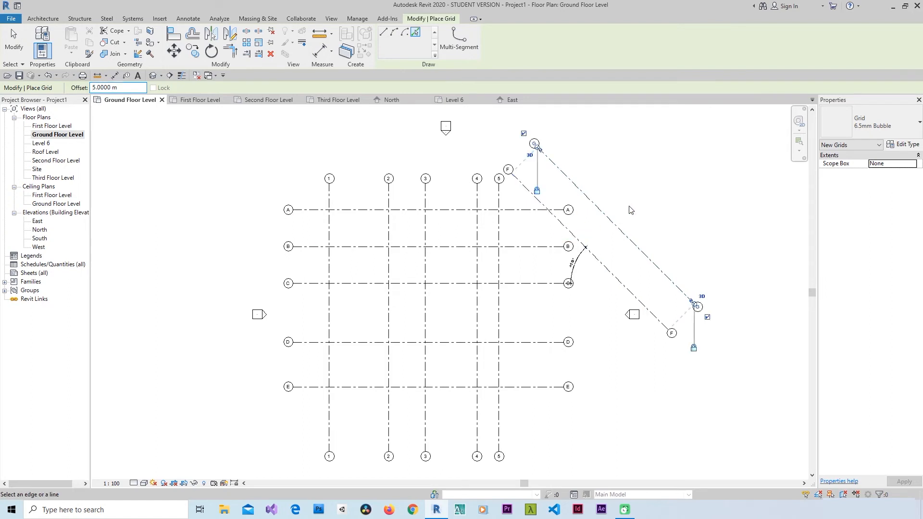
pyautogui.click(619, 229)
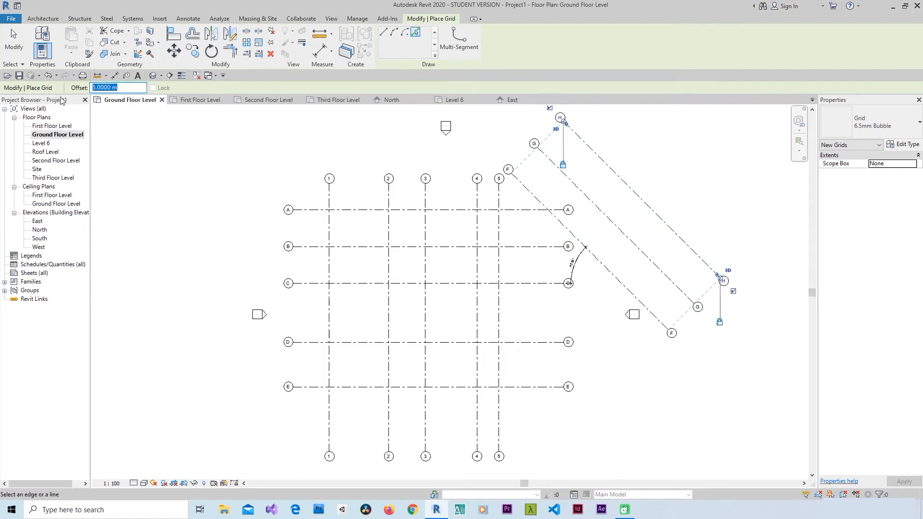
# Add another parallel diagonal grid line offset 4 m outward from grid H.
pyautogui.write('4')
pyautogui.press('Return')
pyautogui.click(657, 212)
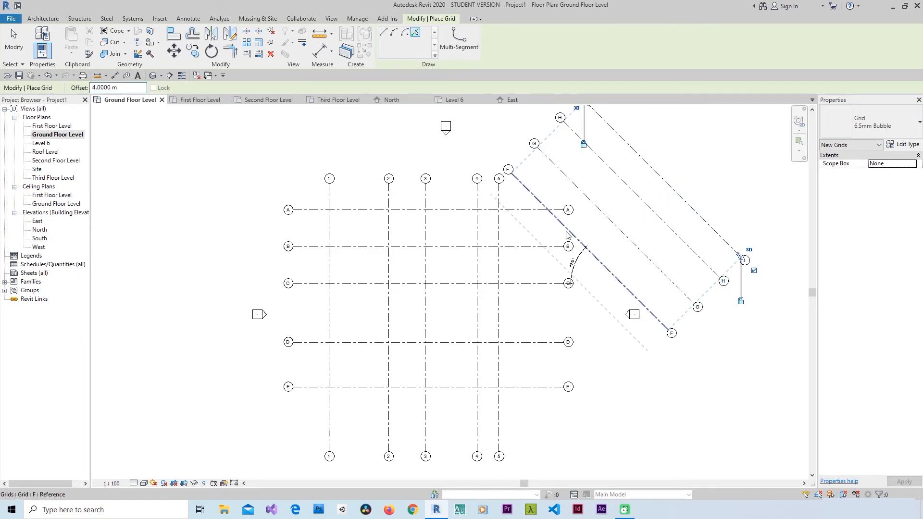
pyautogui.click(7, 50)
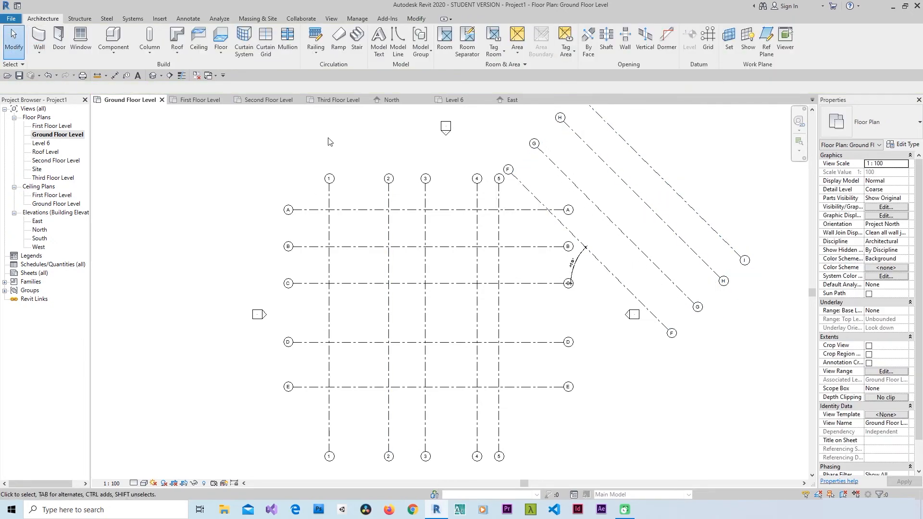
# Draw a straight grid line at 45° crossing diagonal grids F to I near their lower ends, ending level with grid A.
pyautogui.scroll(-2, 317, 153)
pyautogui.moveTo(483, 182); pyautogui.dragTo(479, 241, button='middle')
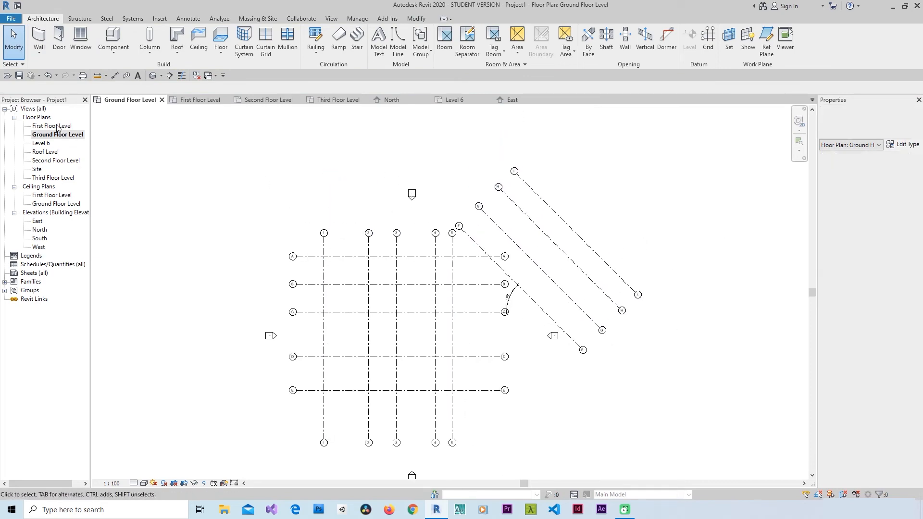
pyautogui.click(707, 45)
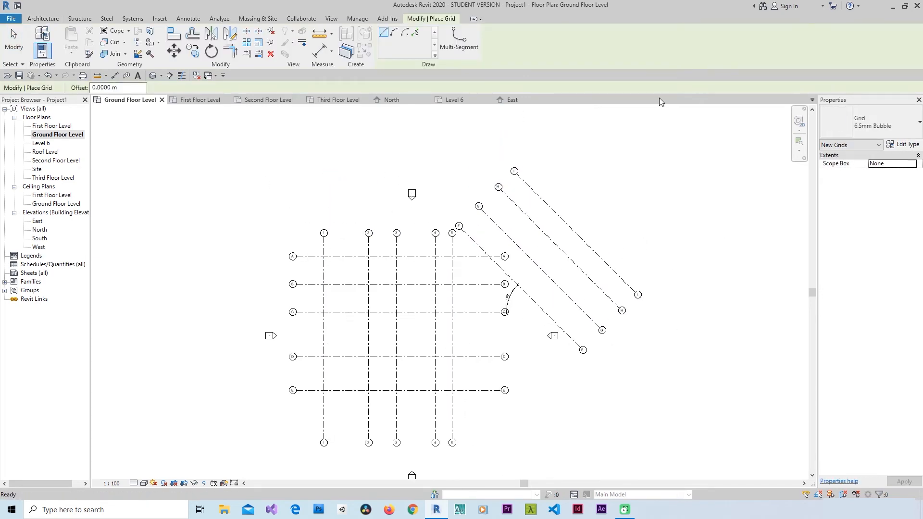
pyautogui.click(384, 32)
pyautogui.scroll(3, 544, 342)
pyautogui.click(549, 358)
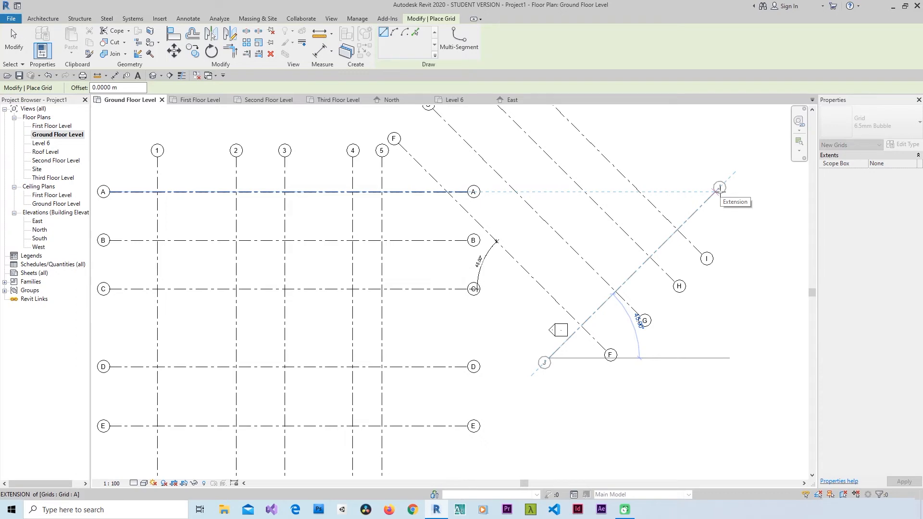
pyautogui.click(718, 189)
pyautogui.press('Escape')
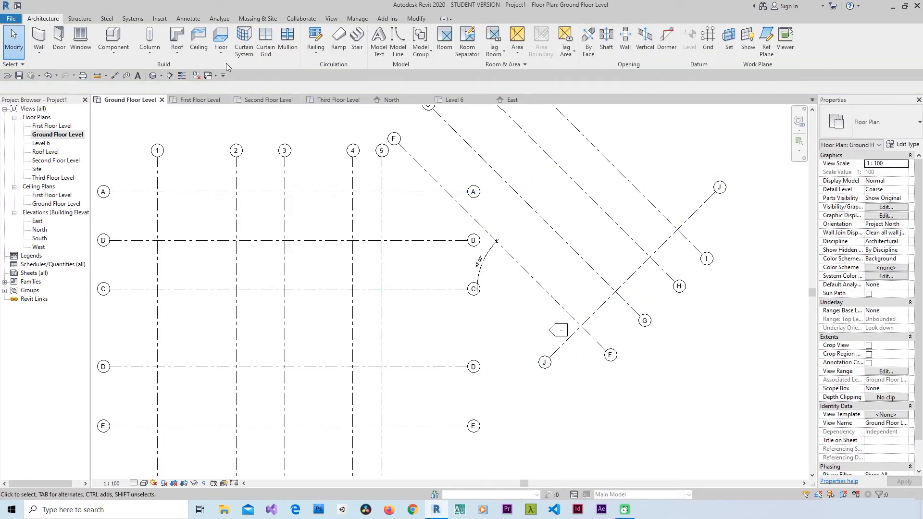
# Add an angular dimension between diagonal grid F and the crossing grid J.
pyautogui.click(188, 18)
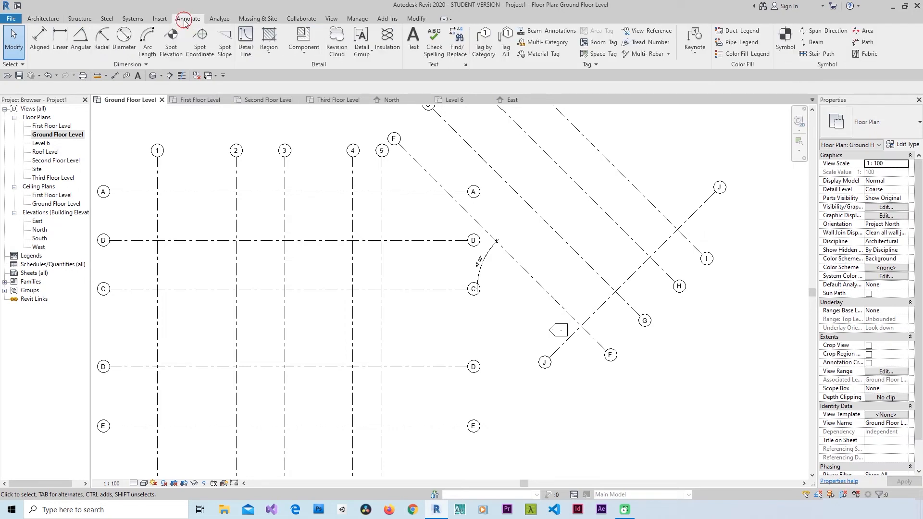
pyautogui.click(81, 39)
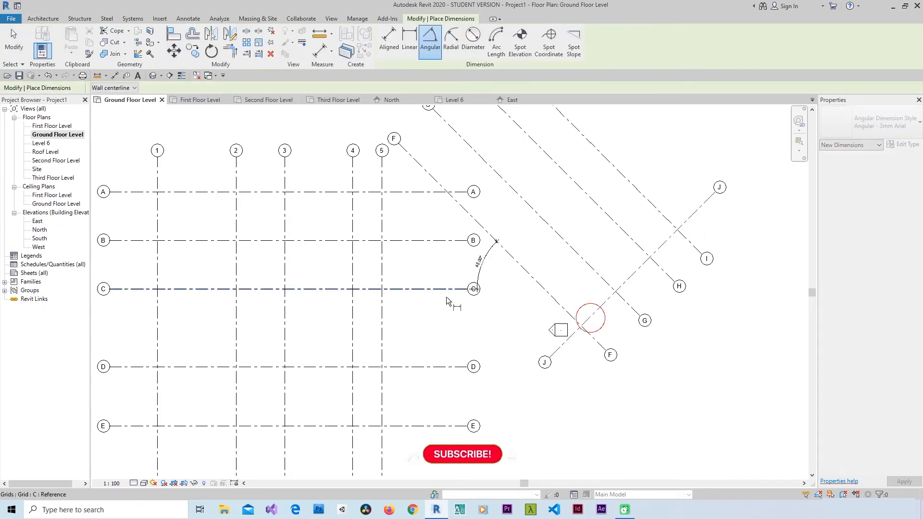
pyautogui.click(543, 288)
pyautogui.click(597, 310)
pyautogui.scroll(2, 579, 290)
pyautogui.click(579, 291)
pyautogui.scroll(-3, 578, 321)
pyautogui.scroll(4, 583, 329)
pyautogui.press('Escape')
pyautogui.press('Escape')
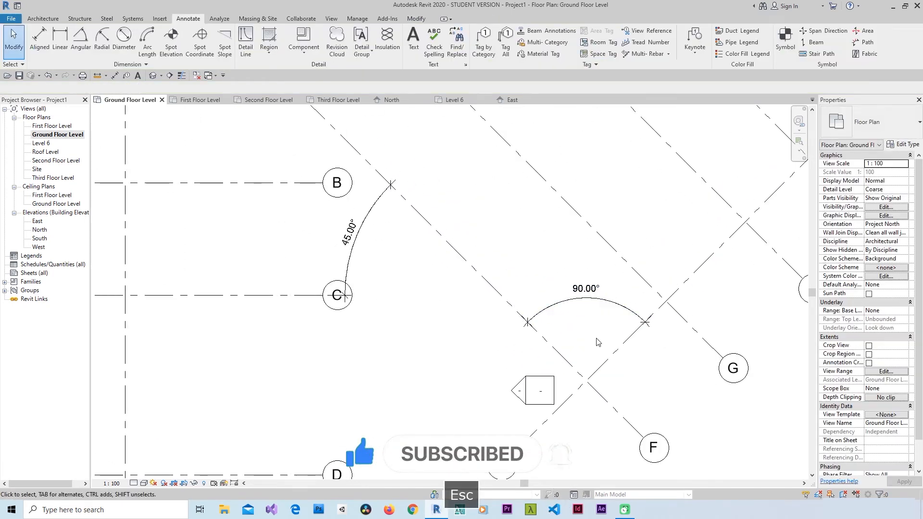
# Try an 80° angle between grids F and J and restore it to 90°.
pyautogui.click(618, 355)
pyautogui.click(586, 290)
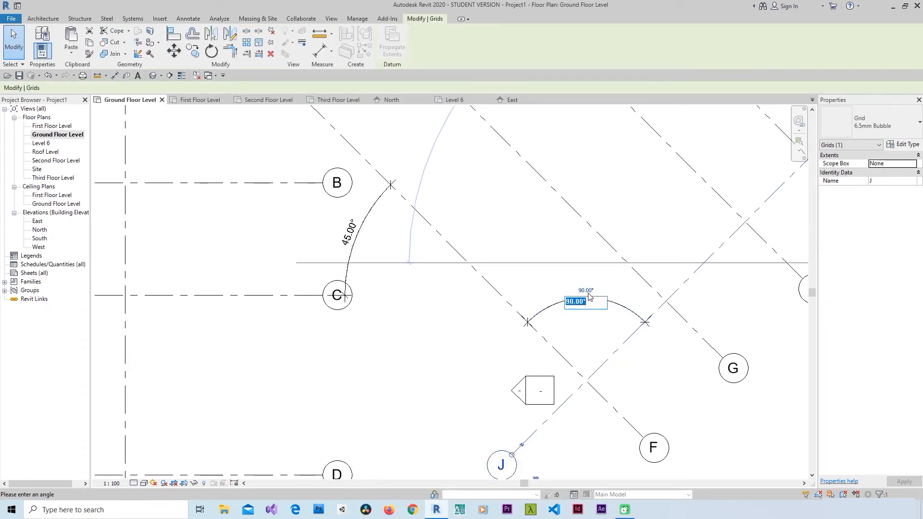
pyautogui.write('80')
pyautogui.press('Return')
pyautogui.click(578, 292)
pyautogui.write('90')
pyautogui.press('Return')
pyautogui.click(536, 222)
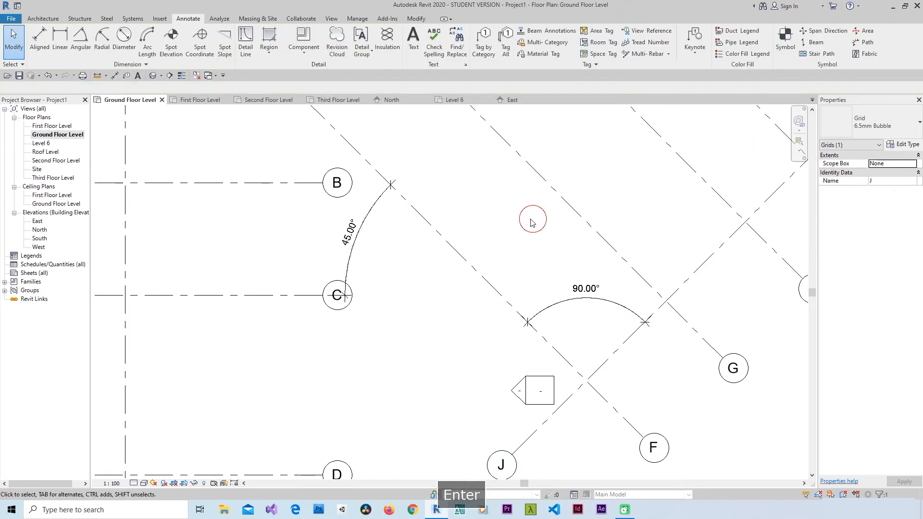
# Delete the angular dimensions between grids F and J and between grids C and F.
pyautogui.scroll(-3, 535, 222)
pyautogui.click(547, 266)
pyautogui.press('Delete')
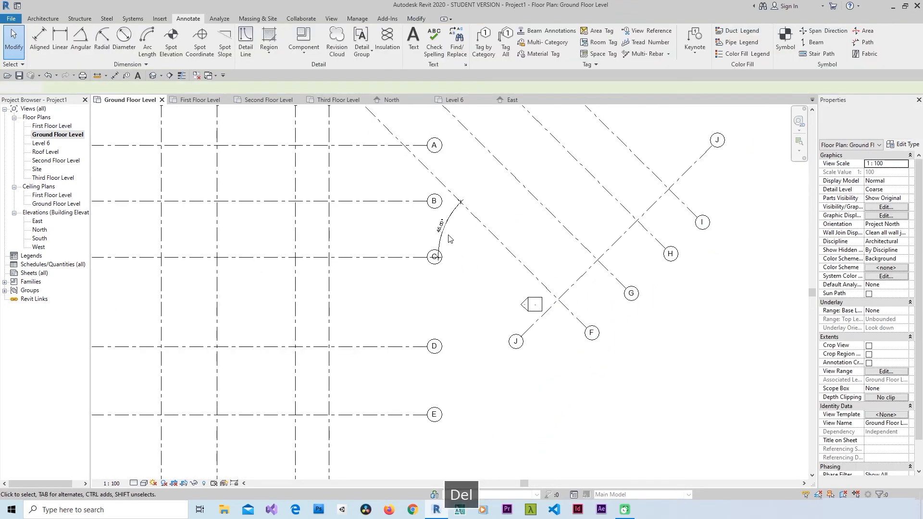
pyautogui.click(439, 240)
pyautogui.press('Delete')
# Add three grid lines parallel to grid J across the diagonal grids toward grid 5, each offset 8 m from the previous one.
pyautogui.scroll(-3, 541, 359)
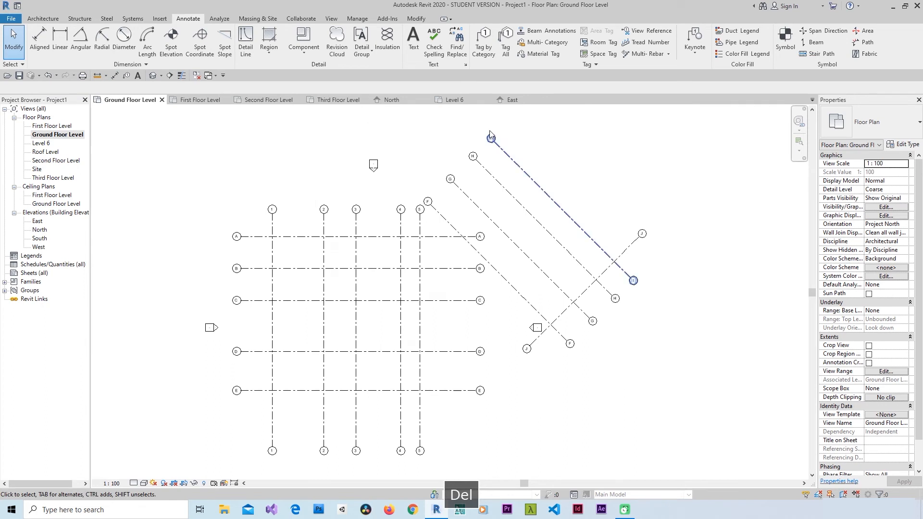
pyautogui.click(50, 19)
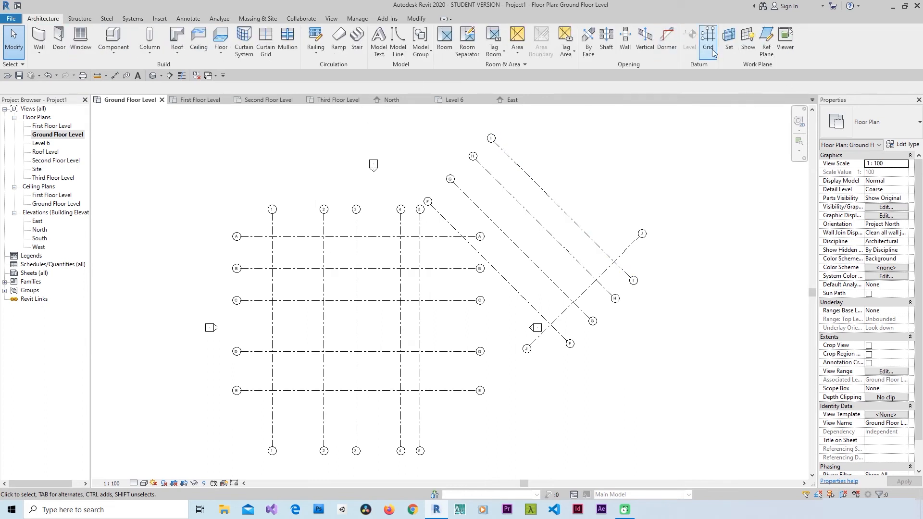
pyautogui.click(712, 52)
pyautogui.click(416, 33)
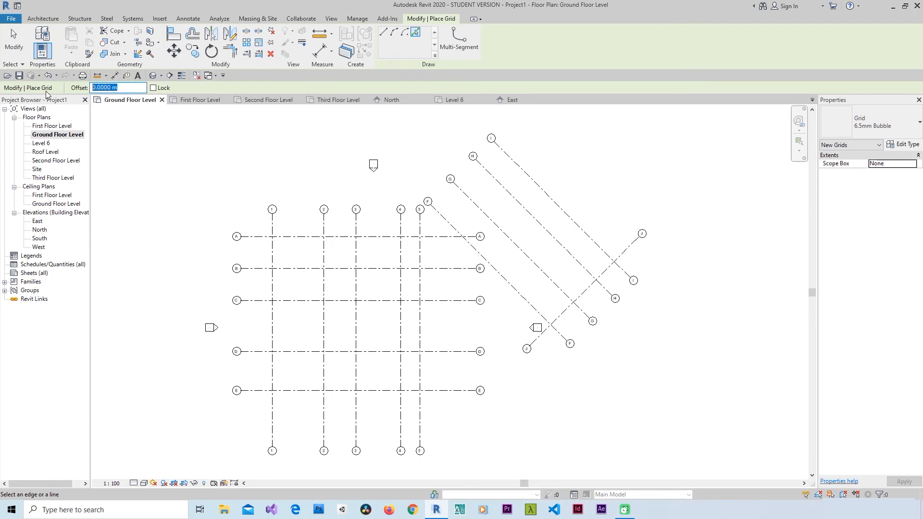
pyautogui.write('8')
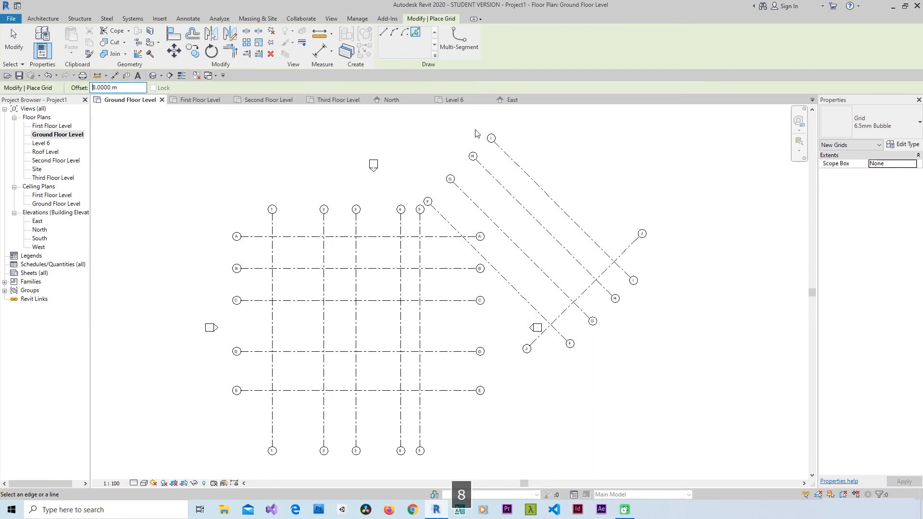
pyautogui.press('Return')
pyautogui.click(603, 272)
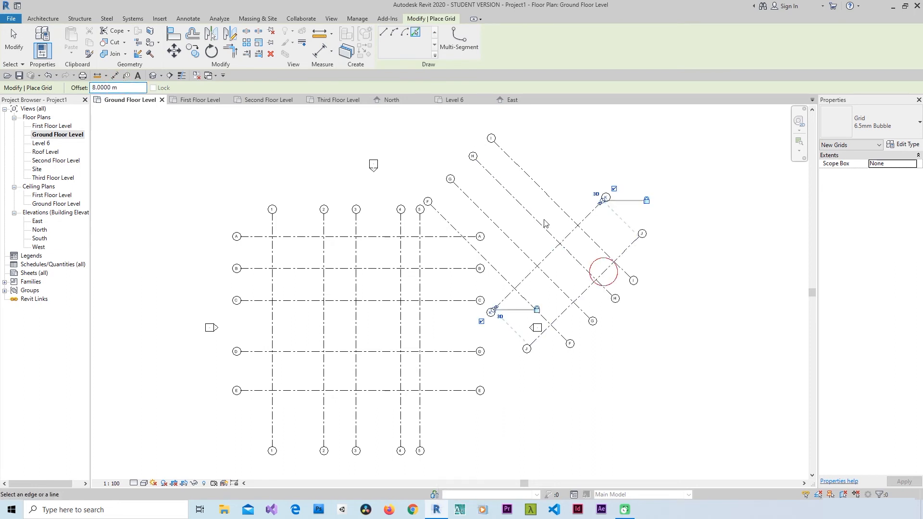
pyautogui.click(574, 228)
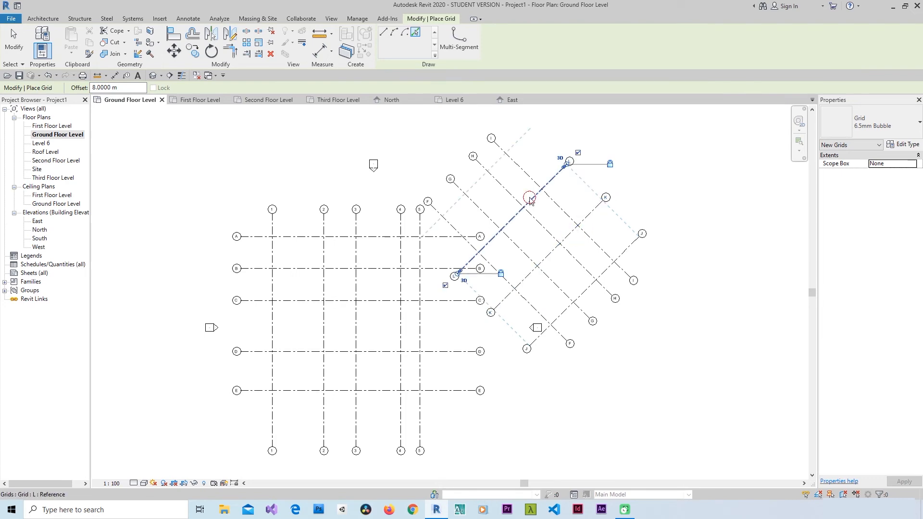
pyautogui.click(529, 200)
pyautogui.click(14, 40)
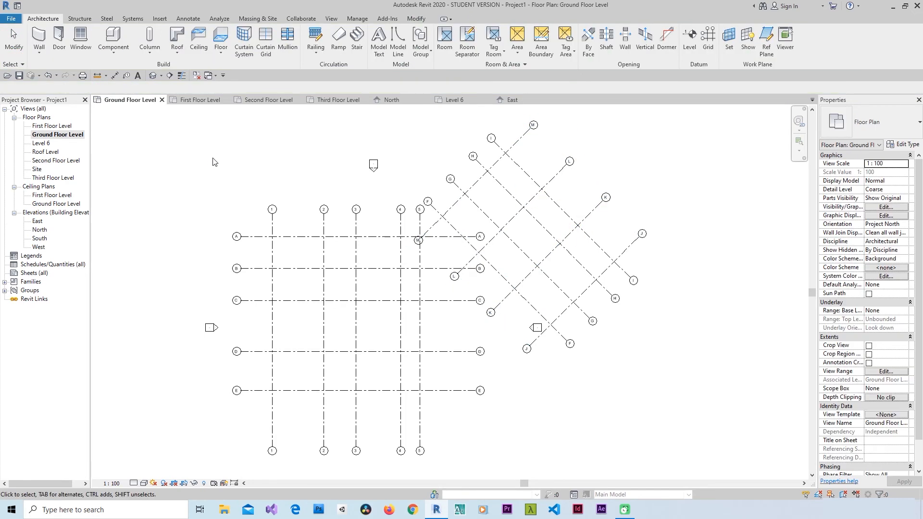
# Close the inactive views and draw a three-point arc grid line of about 5.17 m radius below grids F and G.
pyautogui.click(197, 76)
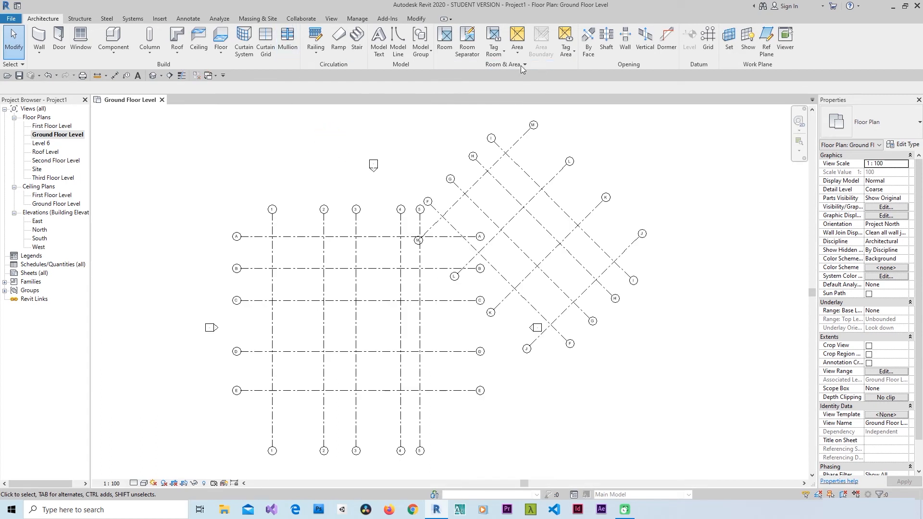
pyautogui.click(712, 52)
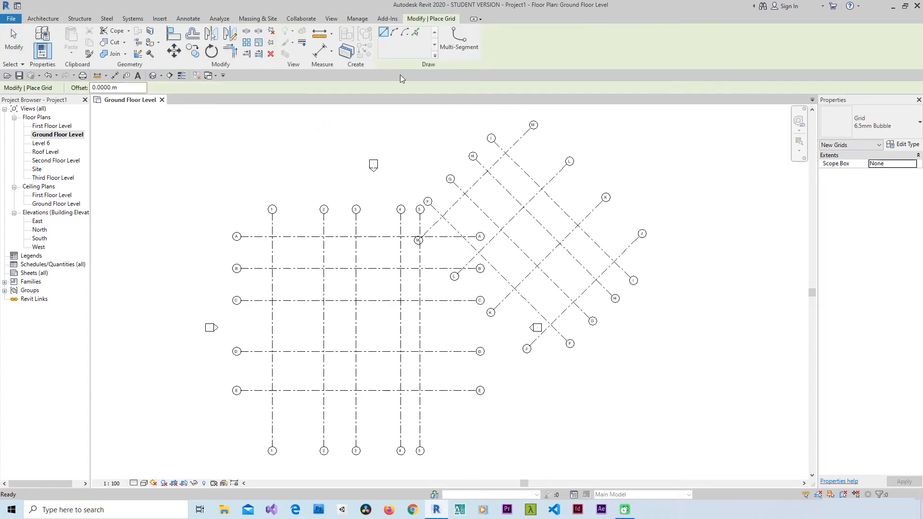
pyautogui.click(396, 35)
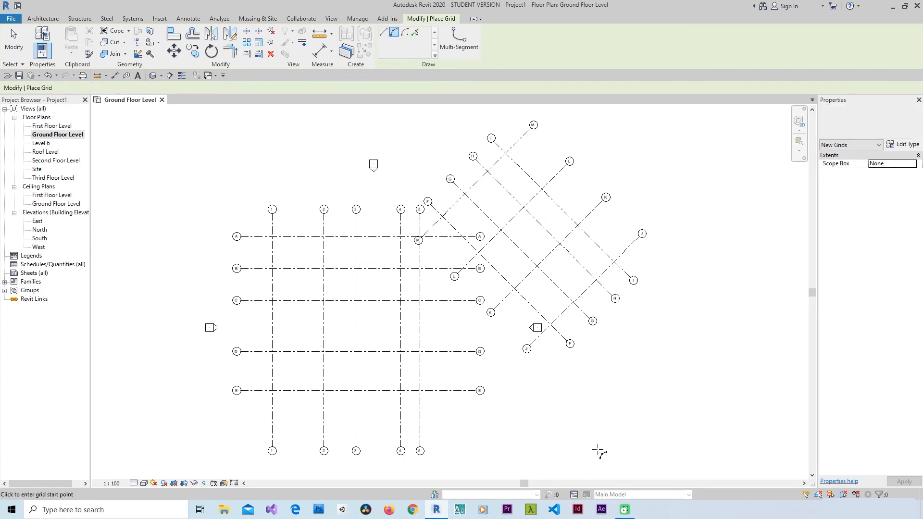
pyautogui.click(609, 334)
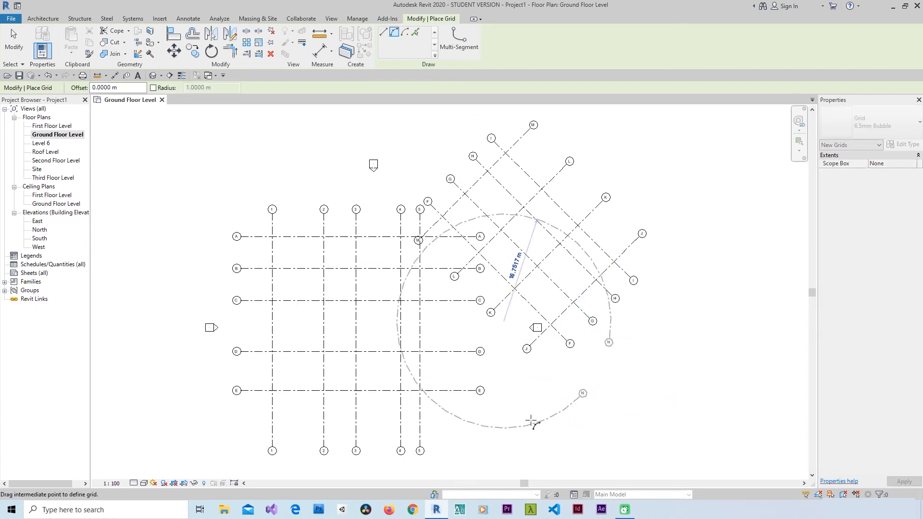
pyautogui.click(577, 398)
pyautogui.scroll(2, 599, 378)
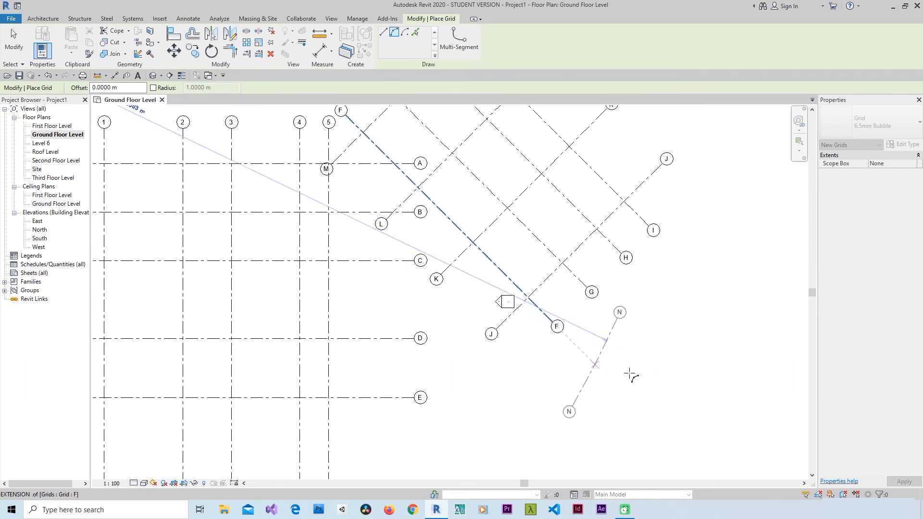
pyautogui.click(650, 383)
pyautogui.press('Escape')
pyautogui.press('Escape')
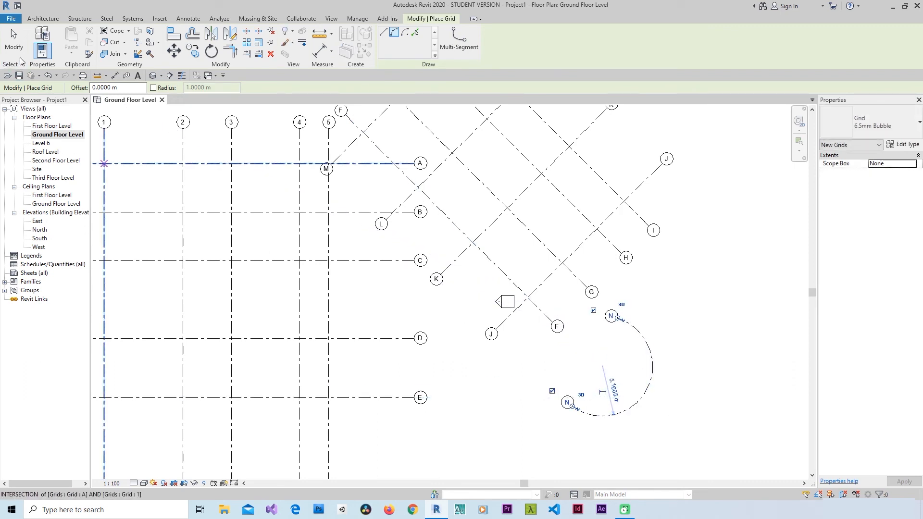
# Set the radius of the arc grid N to 10 m.
pyautogui.click(655, 377)
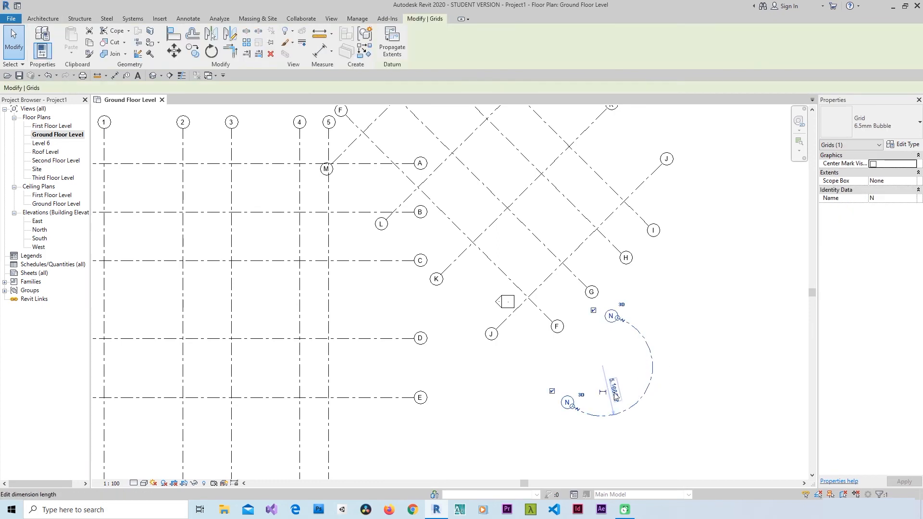
pyautogui.scroll(2, 613, 392)
pyautogui.click(611, 389)
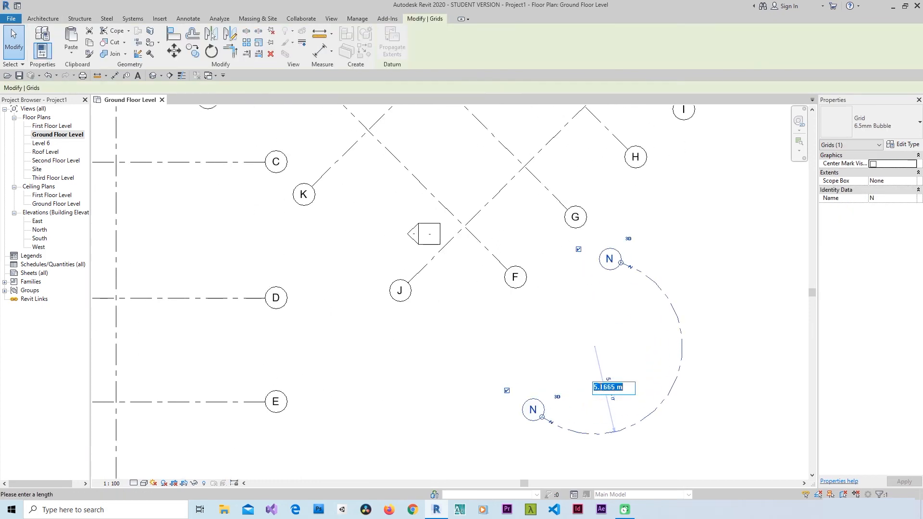
pyautogui.write('10')
pyautogui.press('Return')
pyautogui.scroll(-3, 603, 357)
pyautogui.click(633, 333)
# Draw a center-ends arc grid line centred on the intersection of grids 5 and E, with a radius of about 16.6 m, ending southeast of it.
pyautogui.scroll(-4, 633, 328)
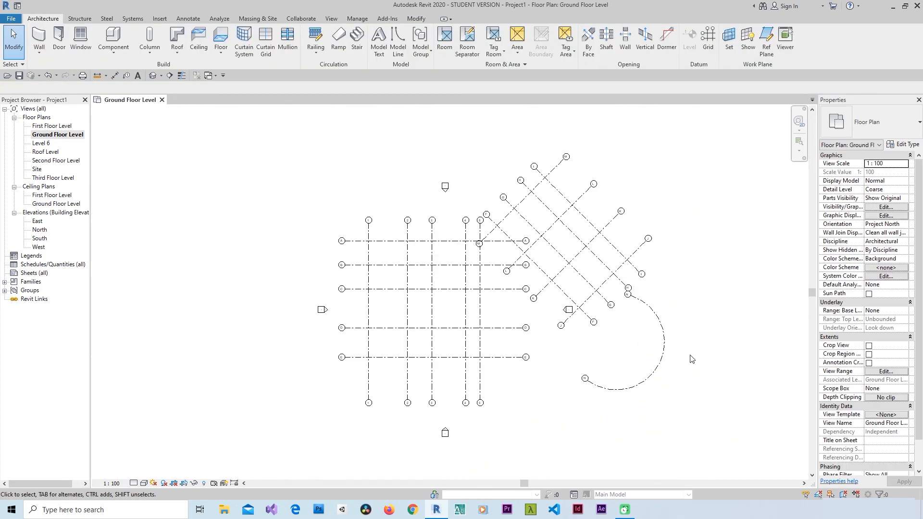
pyautogui.click(708, 40)
pyautogui.click(405, 32)
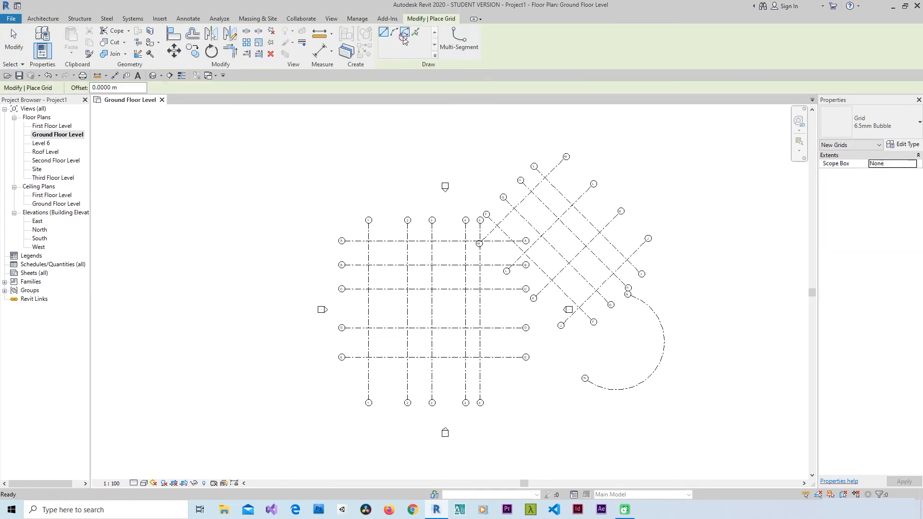
pyautogui.scroll(5, 491, 363)
pyautogui.click(451, 340)
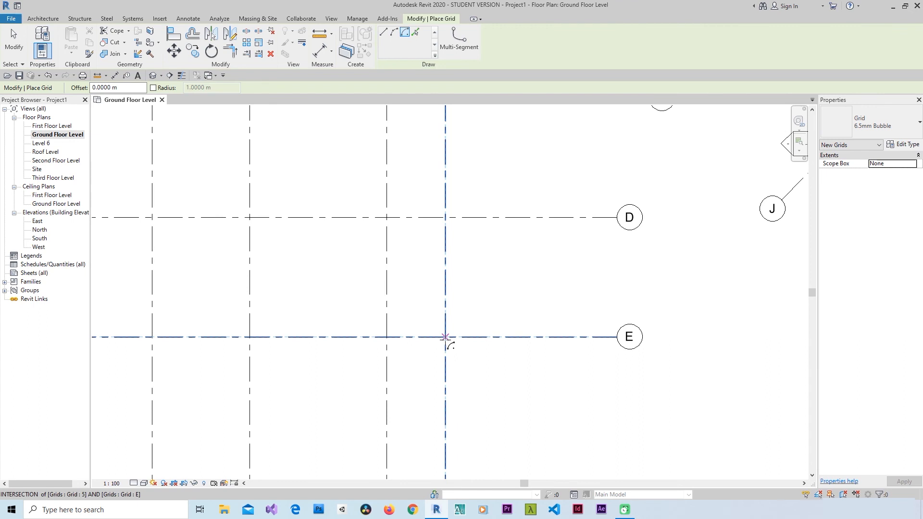
pyautogui.scroll(-2, 469, 276)
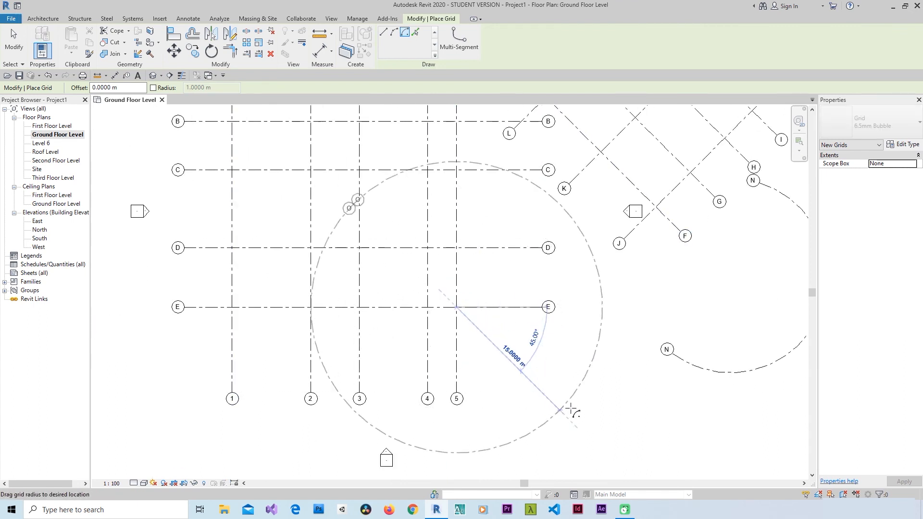
pyautogui.click(576, 414)
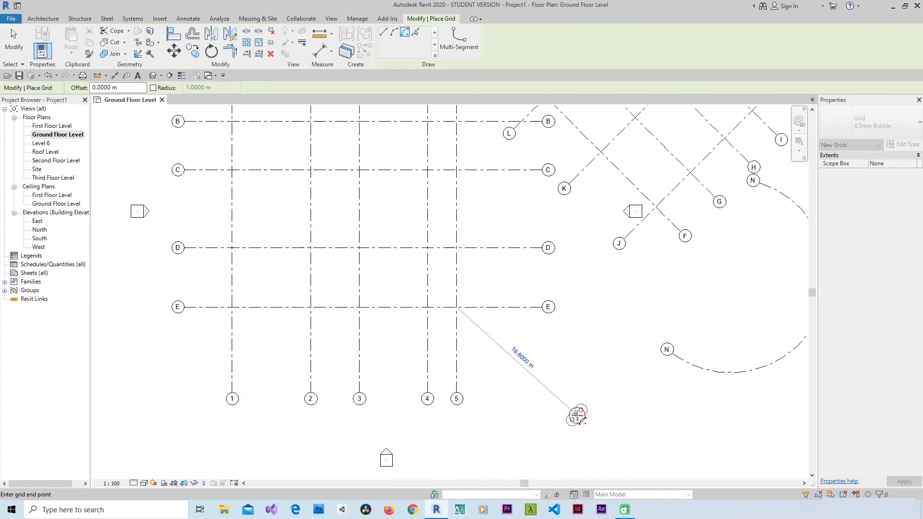
pyautogui.click(617, 297)
pyautogui.click(15, 46)
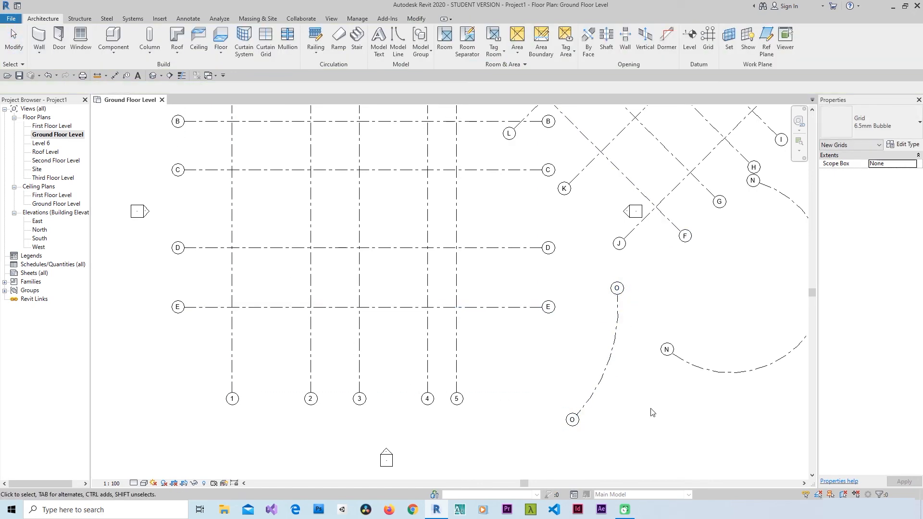
# Set the radius of the arc grid O to 20 m.
pyautogui.click(607, 372)
pyautogui.click(537, 313)
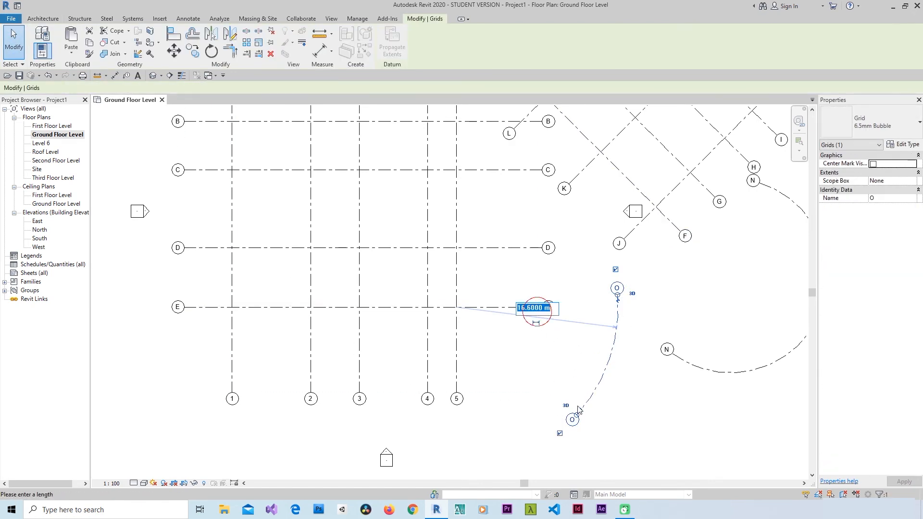
pyautogui.write('20')
pyautogui.press('Return')
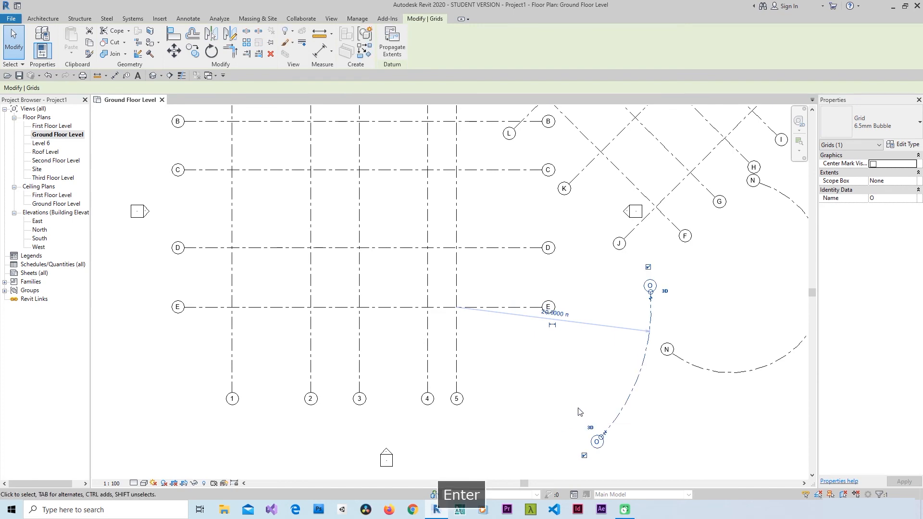
pyautogui.click(644, 414)
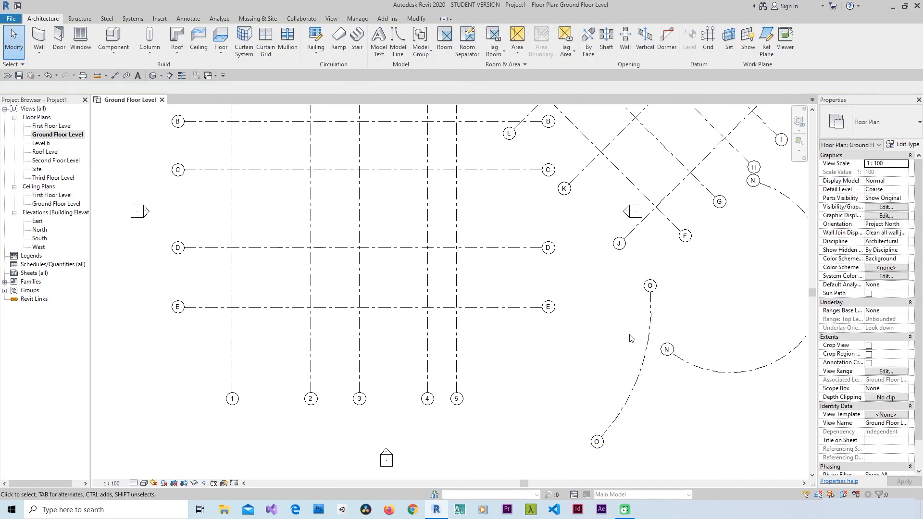
# Extend arc grid O's lower end around to below grid 5 and shorten its upper end to near grid N's lower bubble.
pyautogui.scroll(-4, 630, 342)
pyautogui.click(629, 365)
pyautogui.scroll(5, 611, 394)
pyautogui.moveTo(613, 390); pyautogui.dragTo(425, 456)
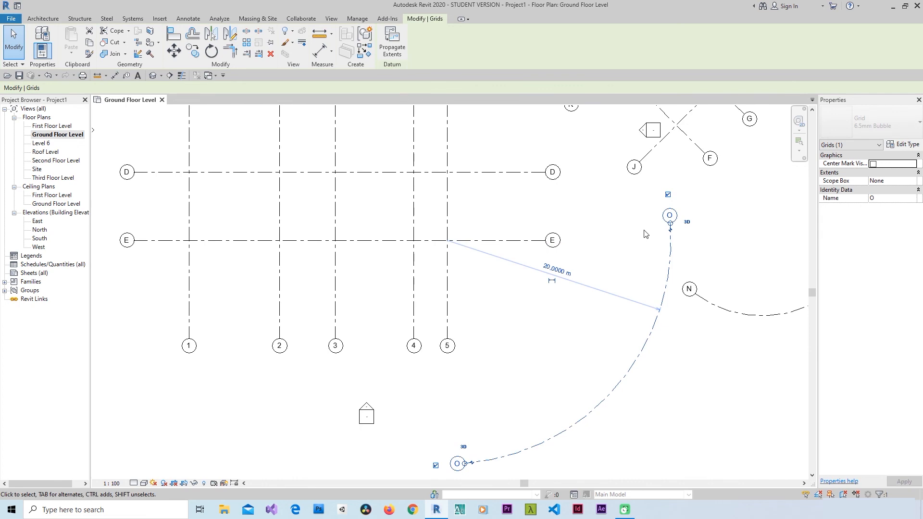
pyautogui.moveTo(670, 225); pyautogui.dragTo(651, 323)
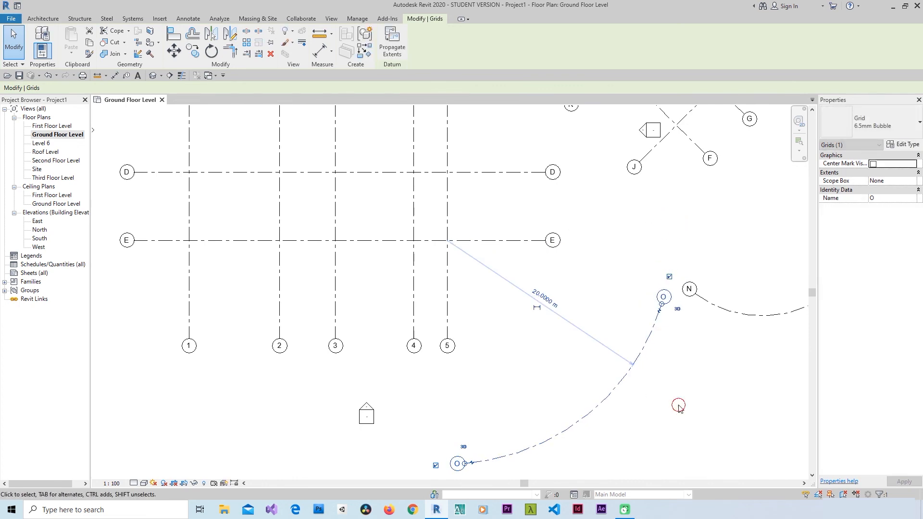
pyautogui.click(679, 408)
pyautogui.scroll(-2, 634, 387)
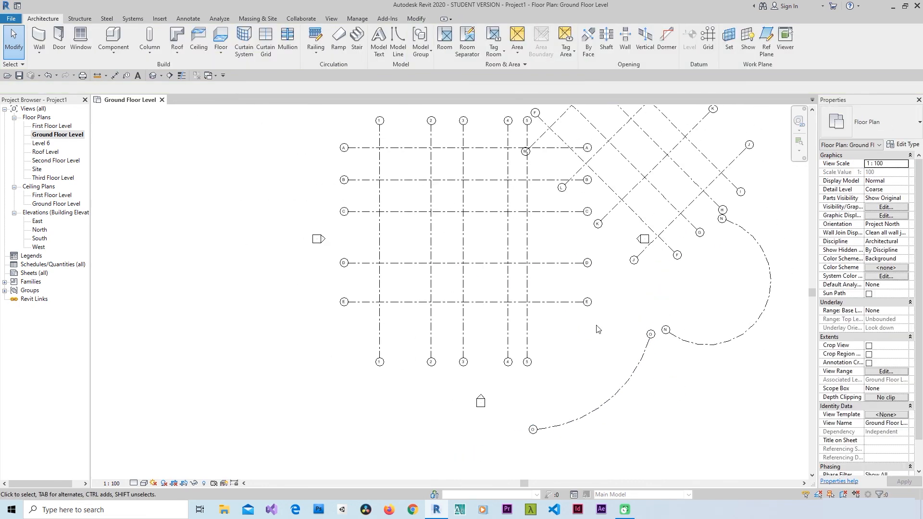
# Add a concentric arc grid line outside grid O by picking it with a 2 m offset.
pyautogui.click(706, 38)
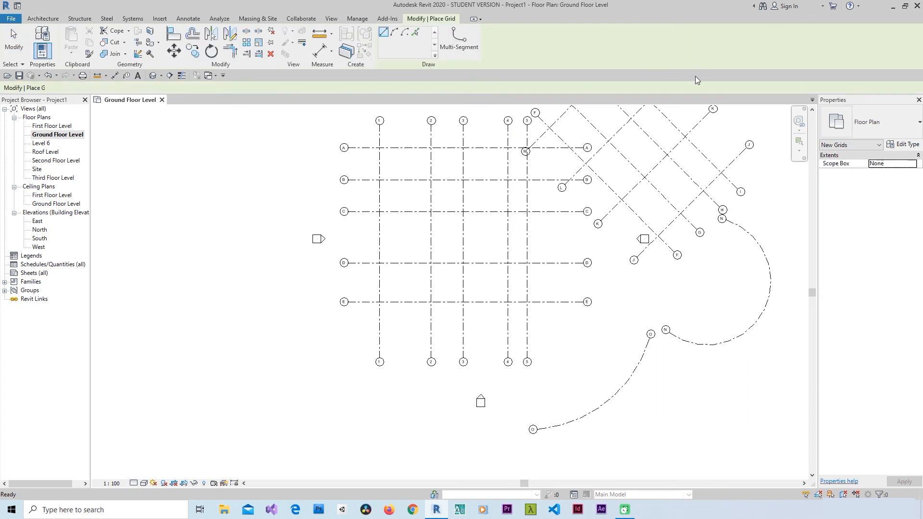
pyautogui.click(413, 34)
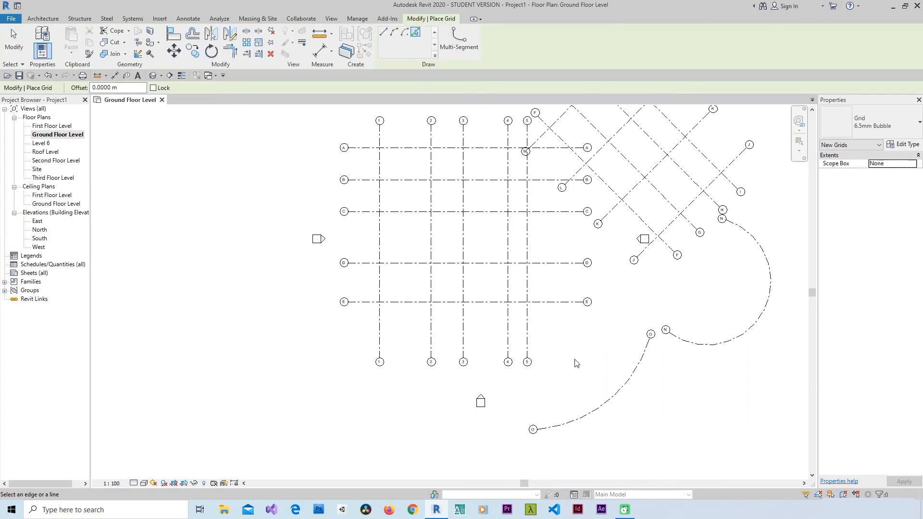
pyautogui.click(131, 88)
pyautogui.write('2')
pyautogui.press('Return')
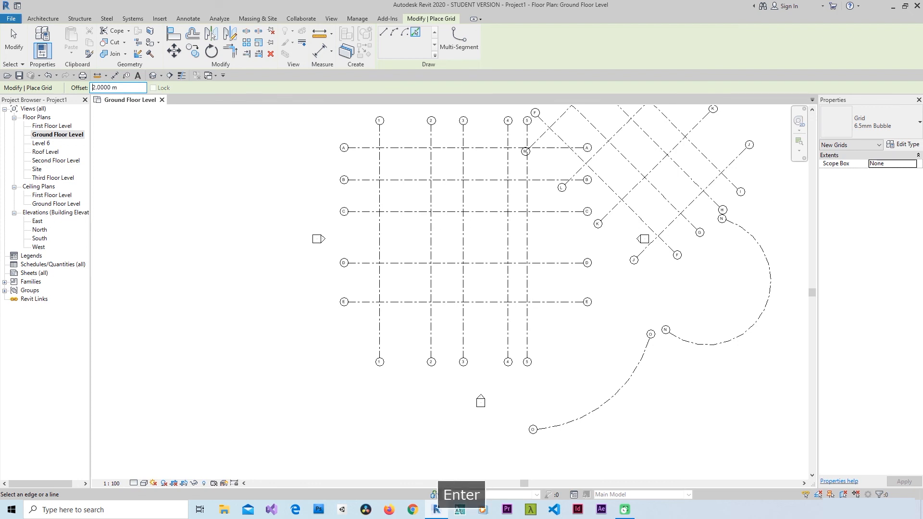
pyautogui.click(639, 379)
pyautogui.click(3, 48)
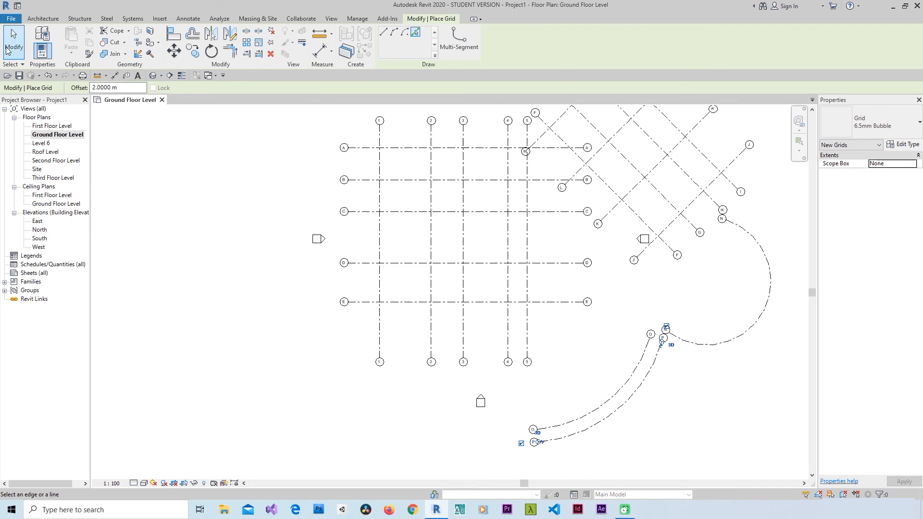
pyautogui.scroll(-2, 280, 369)
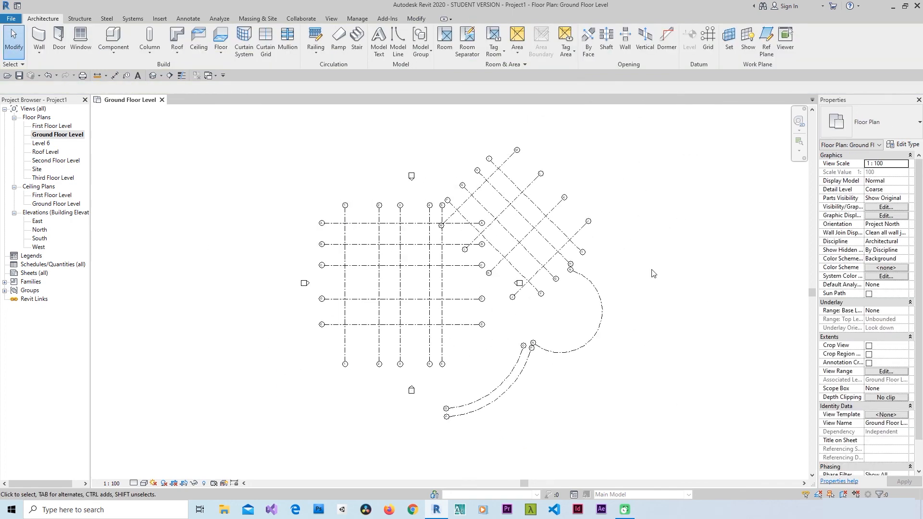